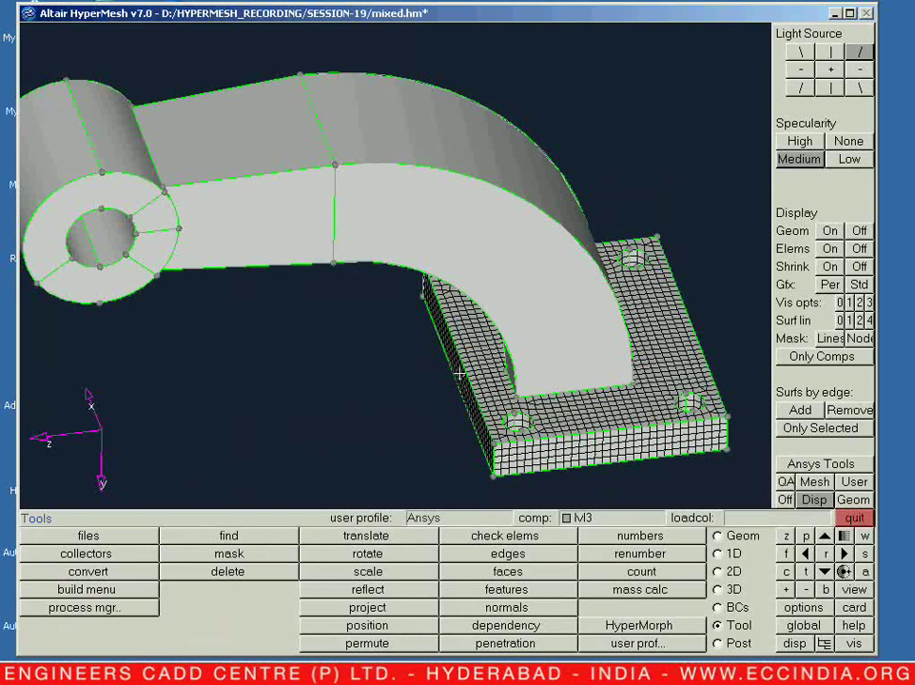
Hide the lvl3 and lvl4 component geometry, keeping lvl1 and lvl2 displayed.
key("d")
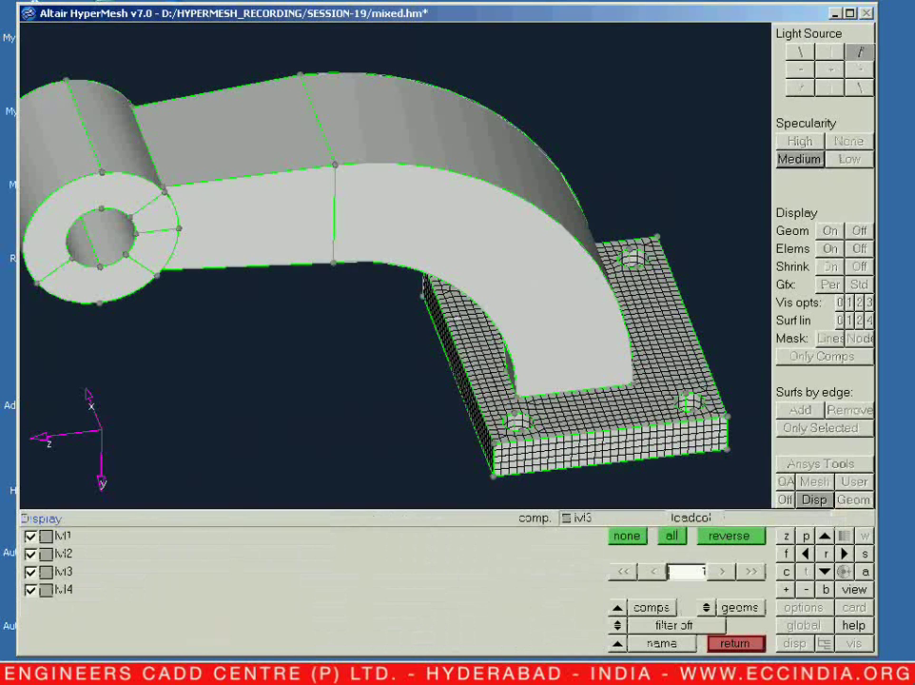
right_click_drag(368, 336, 411, 329, "ctrl")
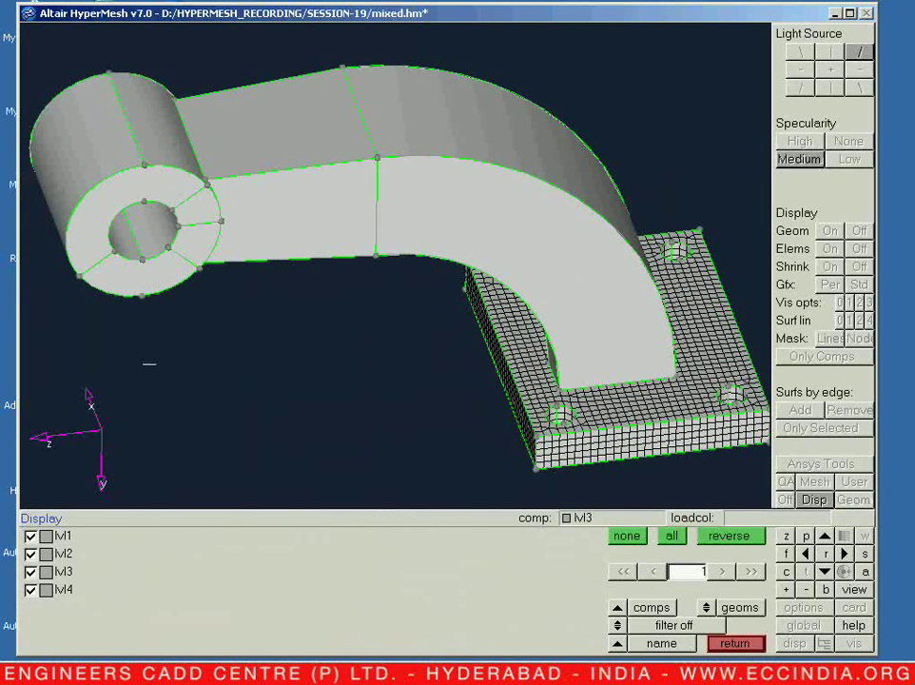
right_click(38, 555)
left_click(32, 555)
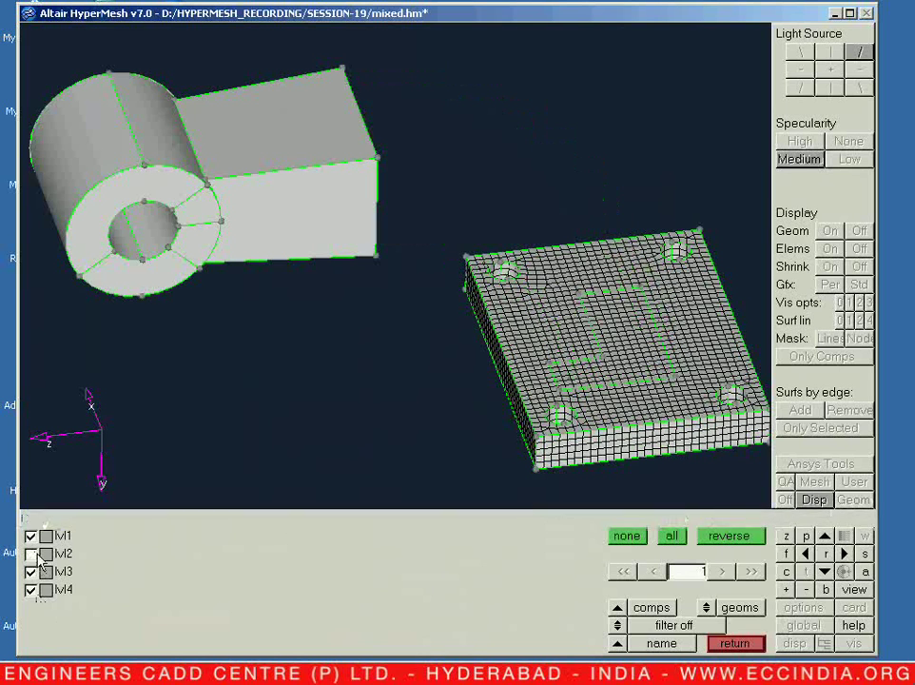
left_click(33, 573)
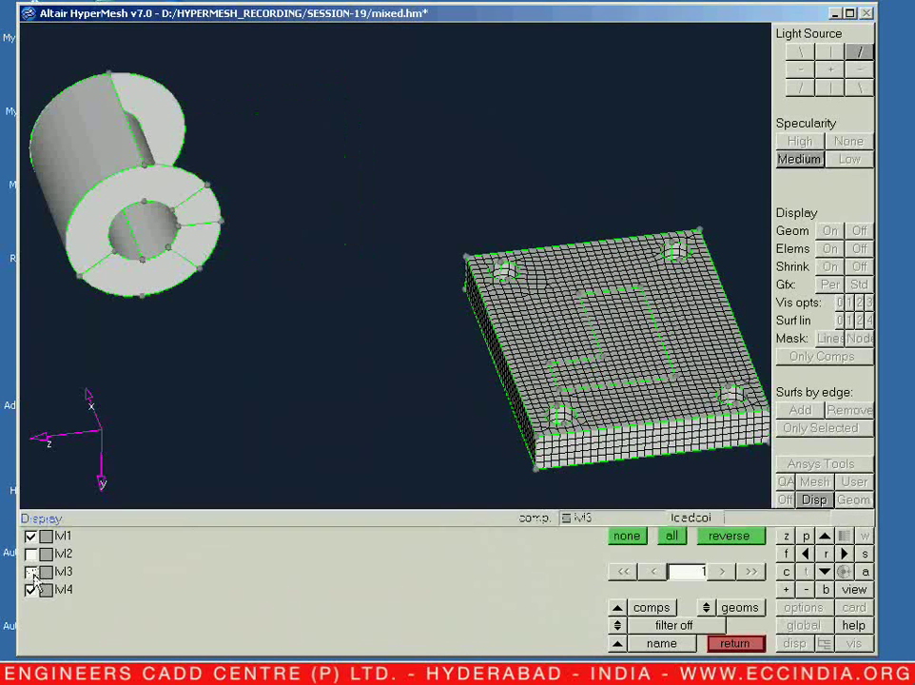
left_click(31, 591)
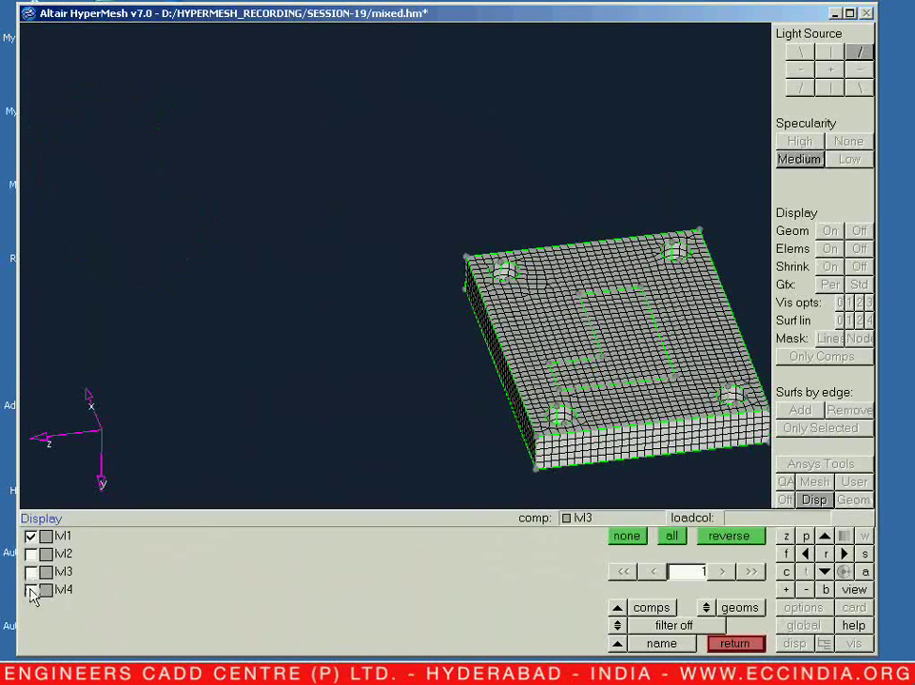
left_click(32, 555)
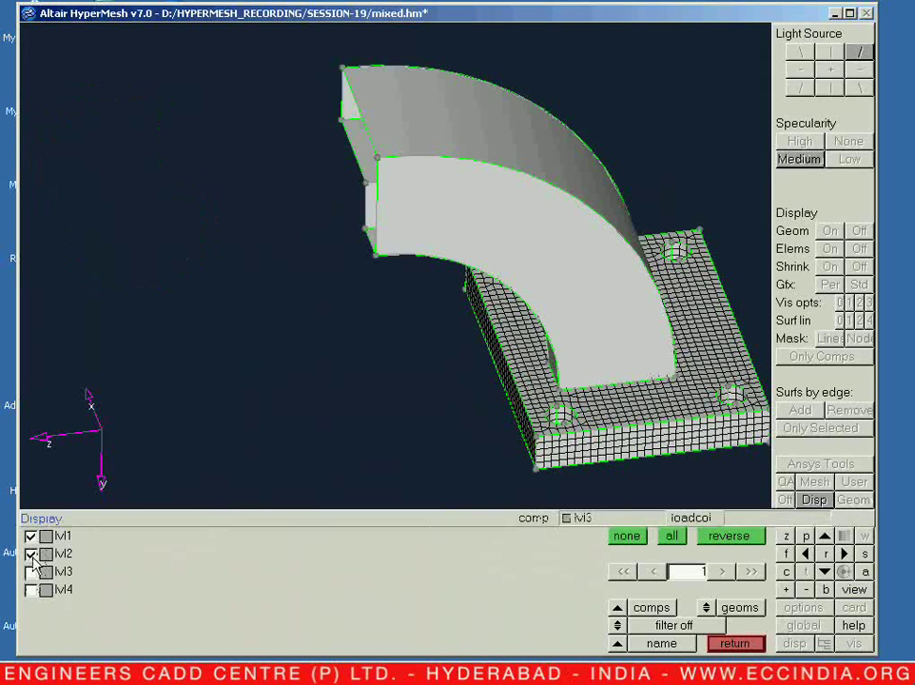
key("Escape")
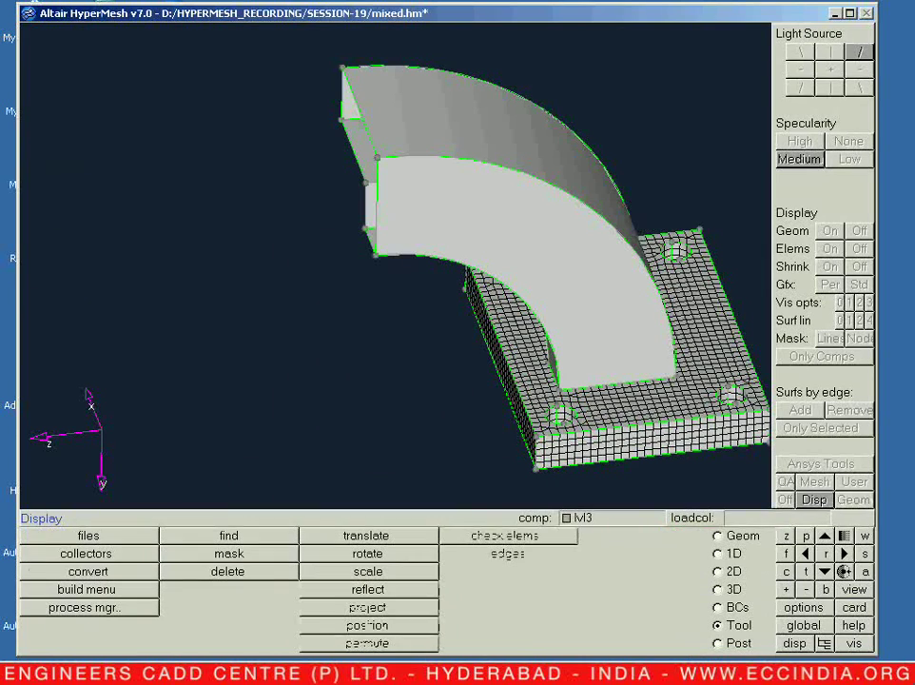
Set the visual option to 2 to show the curved arm's geometry as wireframe and inspect its edges.
left_click_drag(433, 312, 314, 375, "ctrl")
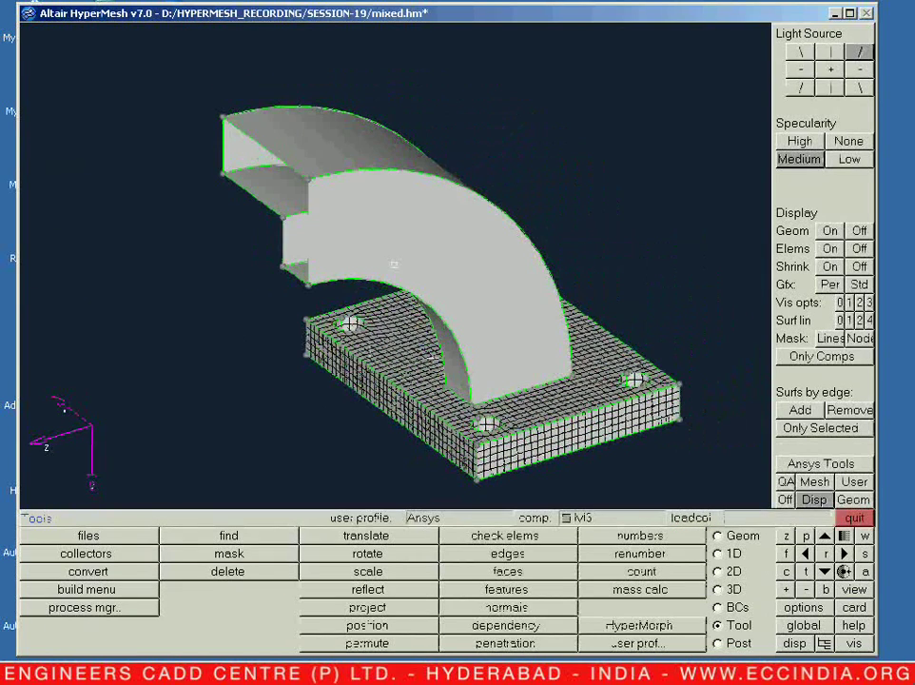
left_click(861, 304)
left_click_drag(610, 224, 289, 185, "ctrl")
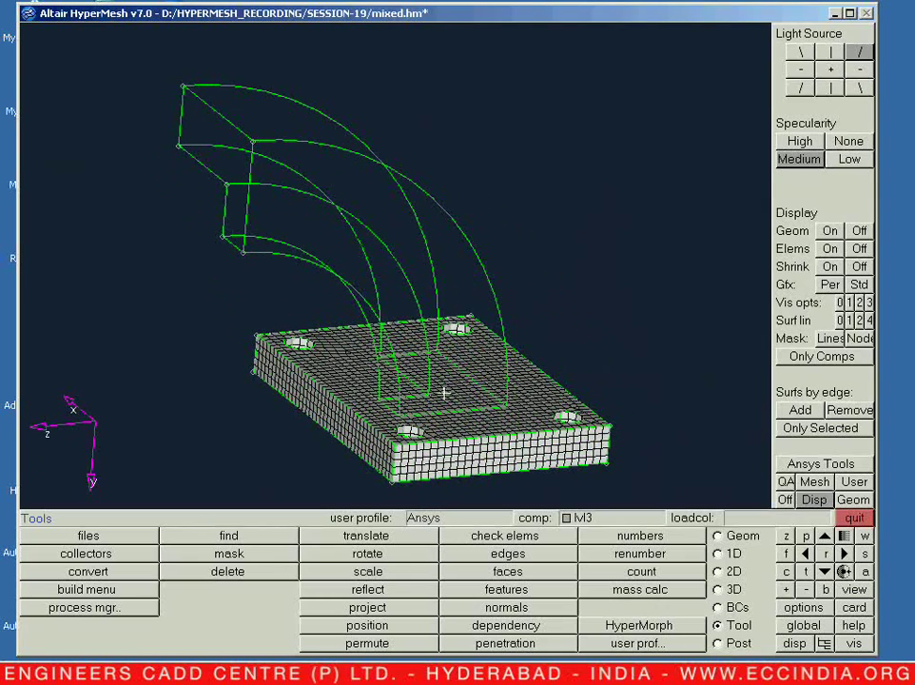
left_click_drag(345, 230, 349, 290, "ctrl")
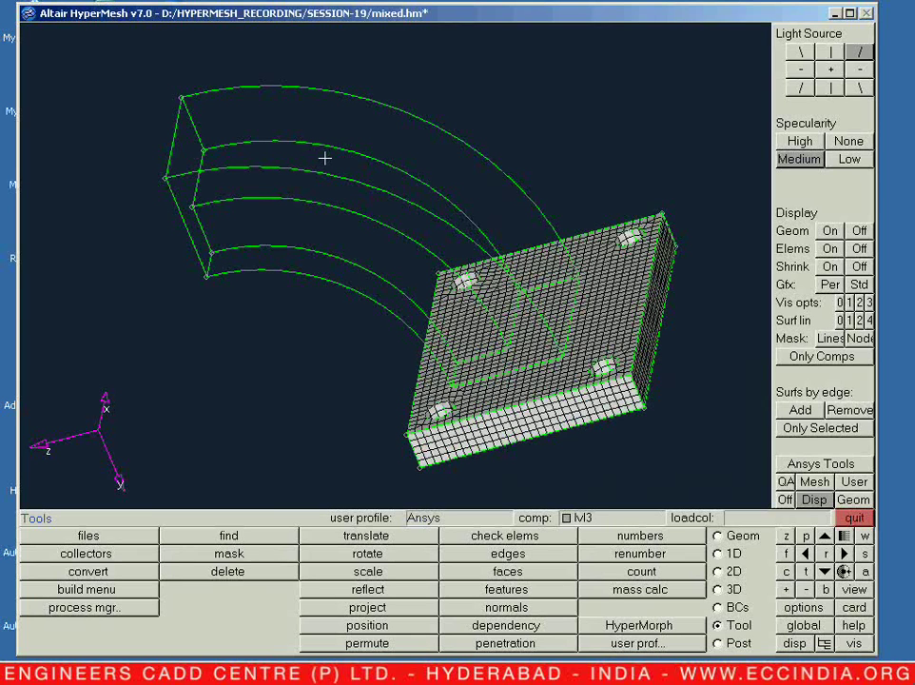
left_click(728, 592)
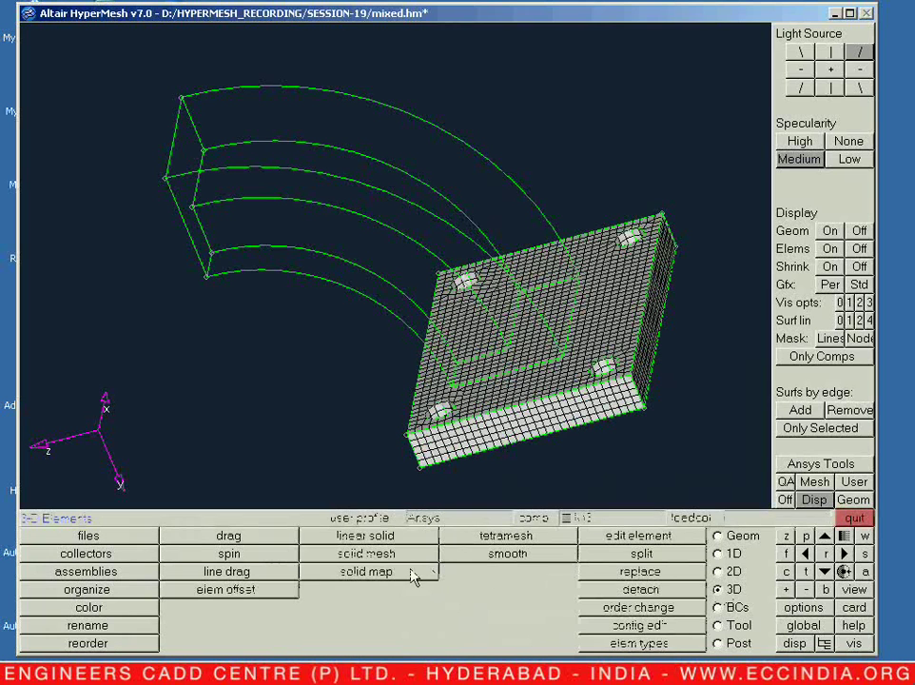
left_click(401, 580)
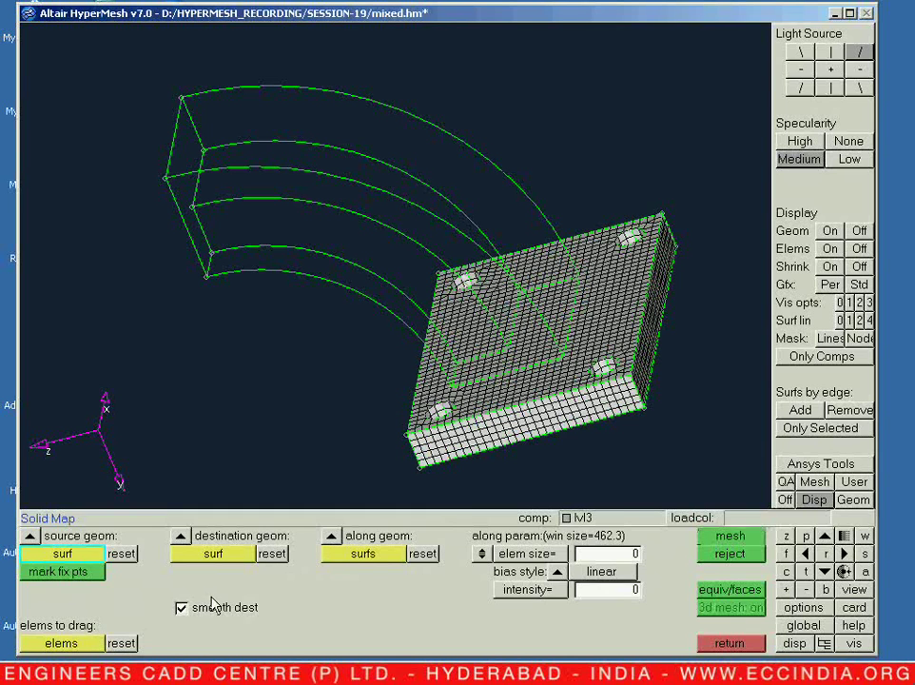
key("Escape")
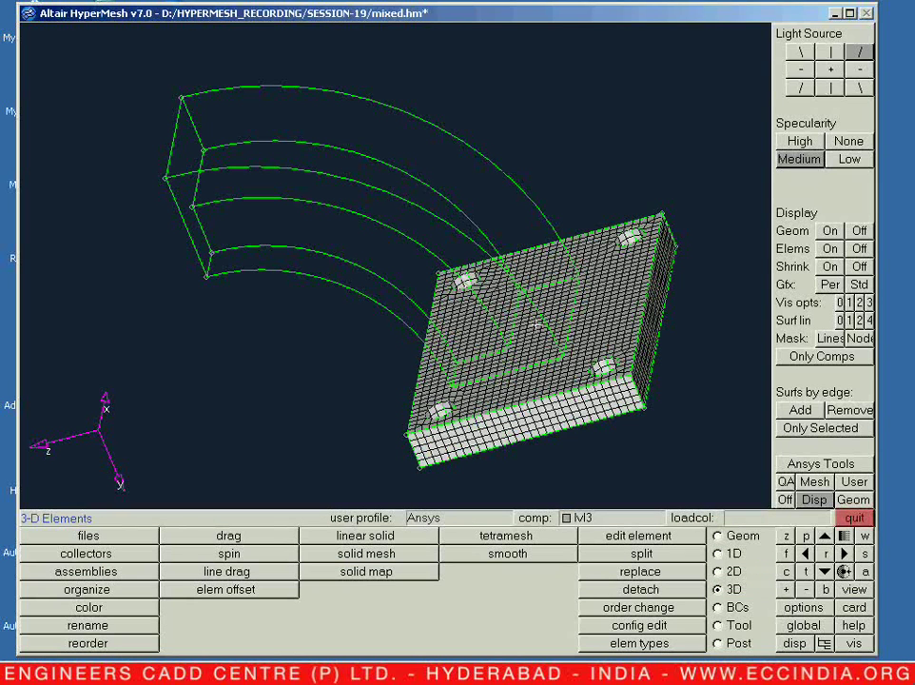
Find the faces of the meshed base plate component.
left_click(729, 626)
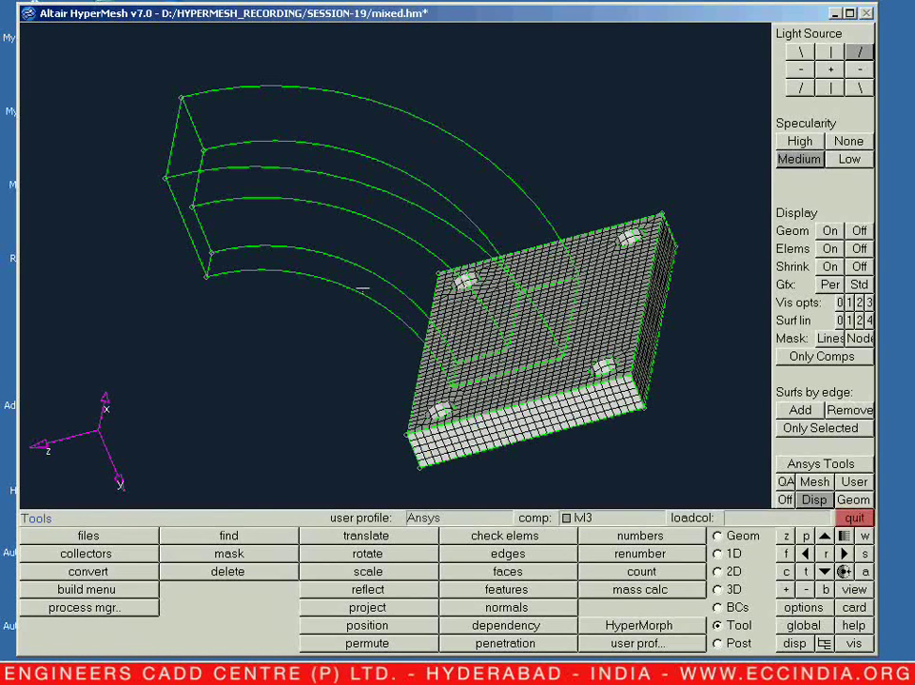
left_click(467, 576)
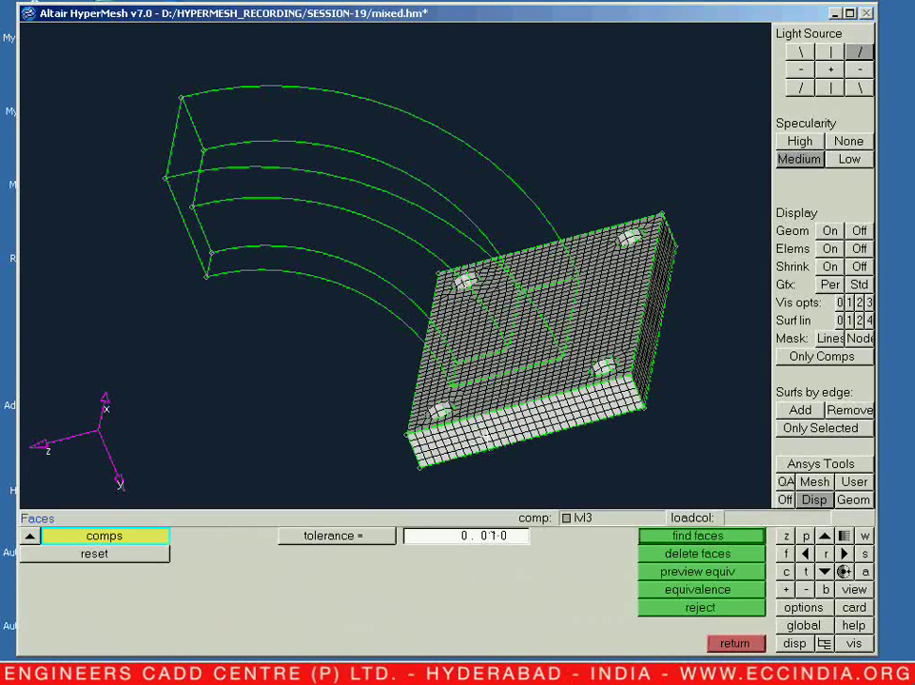
left_click(663, 536)
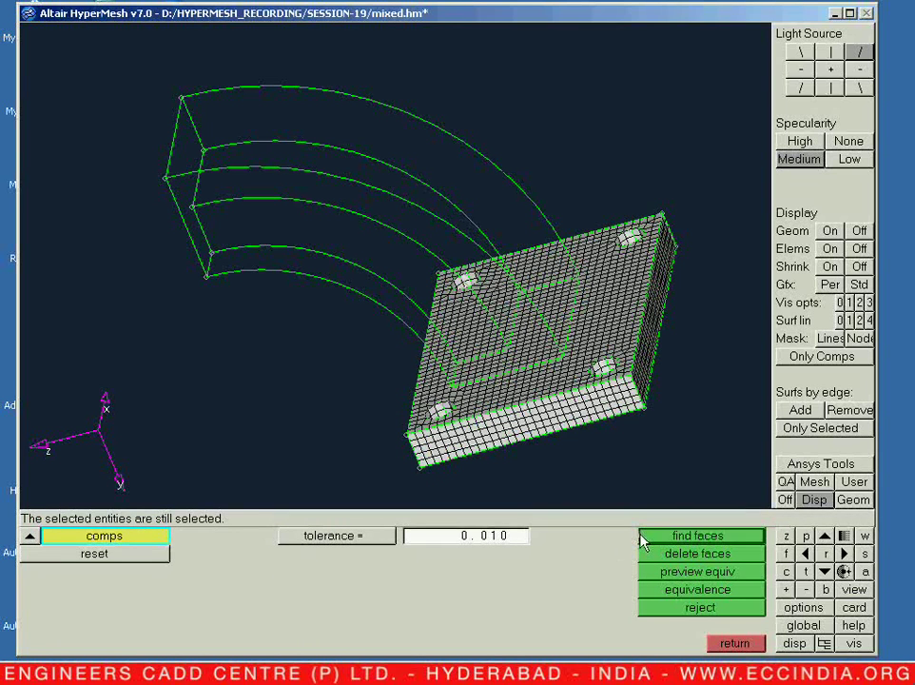
left_click(642, 538)
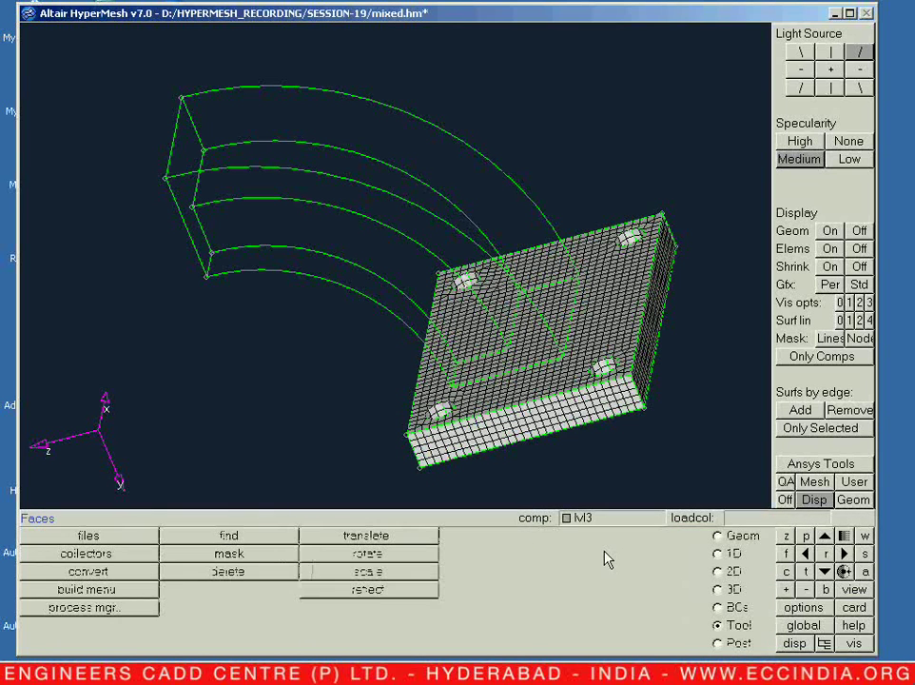
Hide the lvl1 elements, keeping only the ^faces elements on the plate displayed, and switch to performance graphics.
key("d")
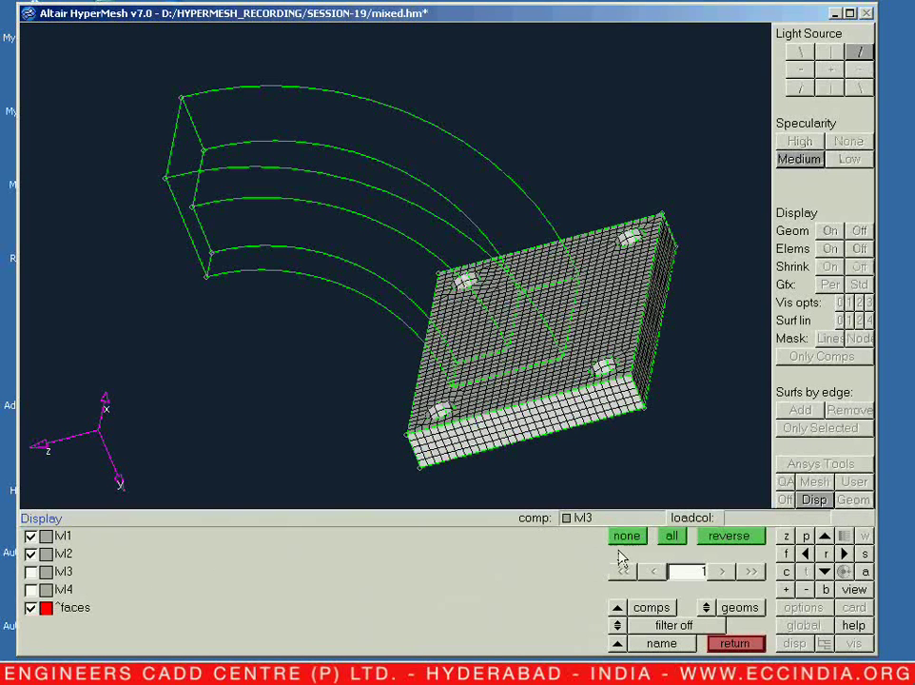
left_click(707, 607)
left_click(31, 590)
left_click(31, 572)
left_click(34, 537)
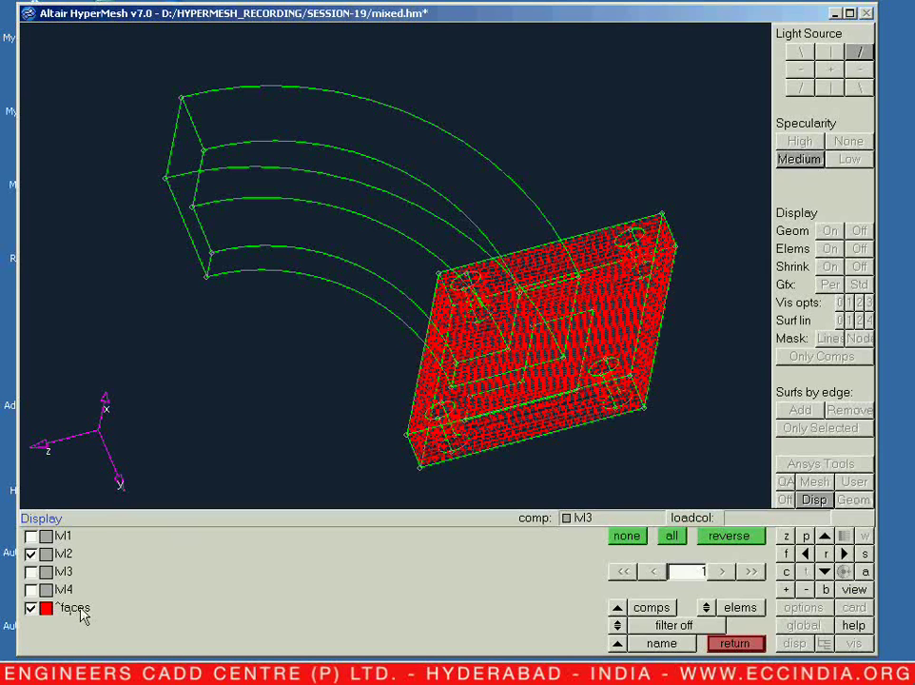
key("Escape")
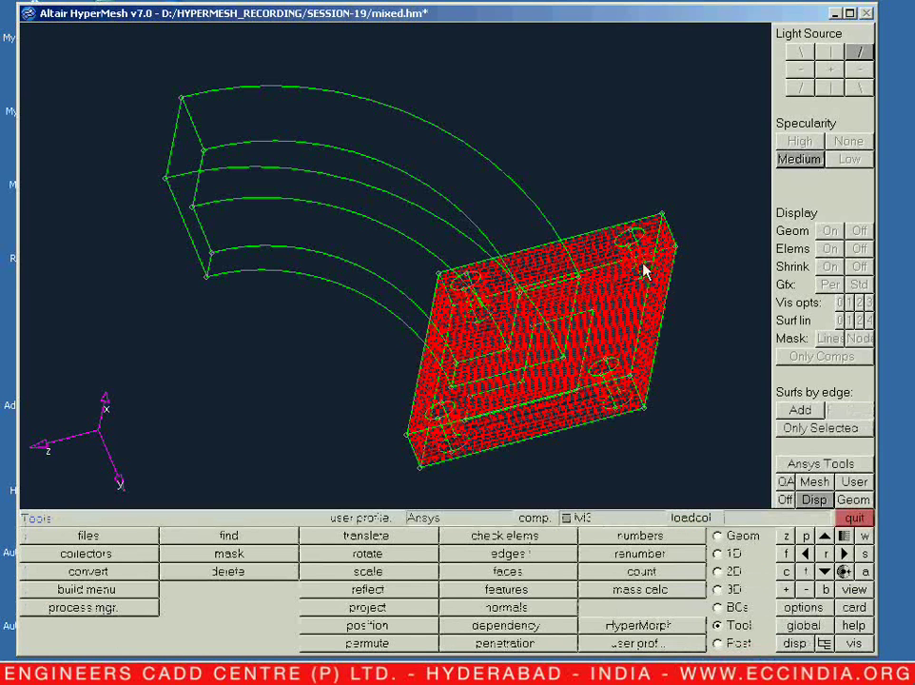
left_click(831, 287)
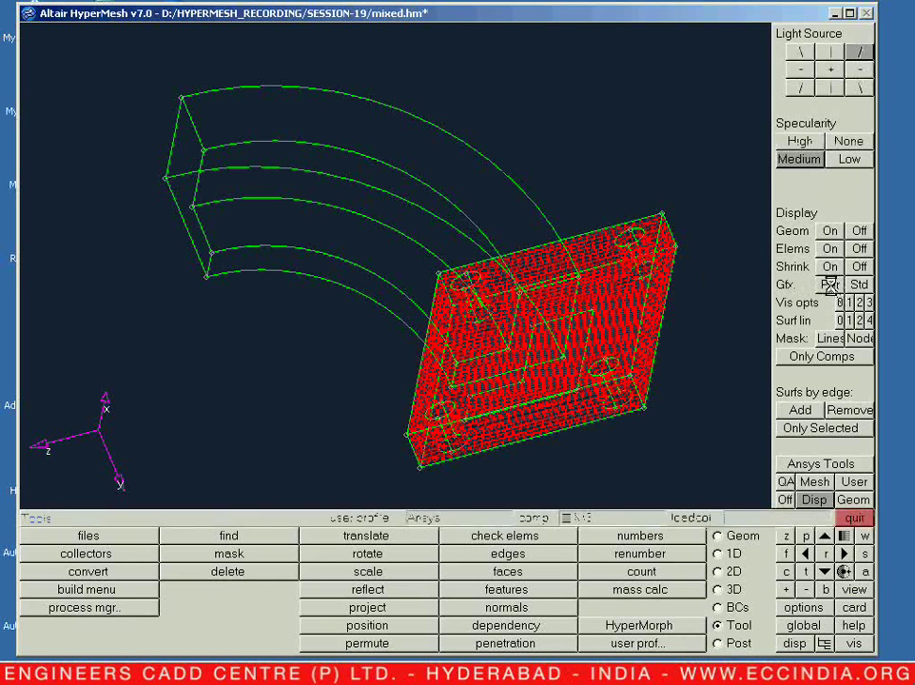
left_click_drag(408, 233, 455, 326, "ctrl")
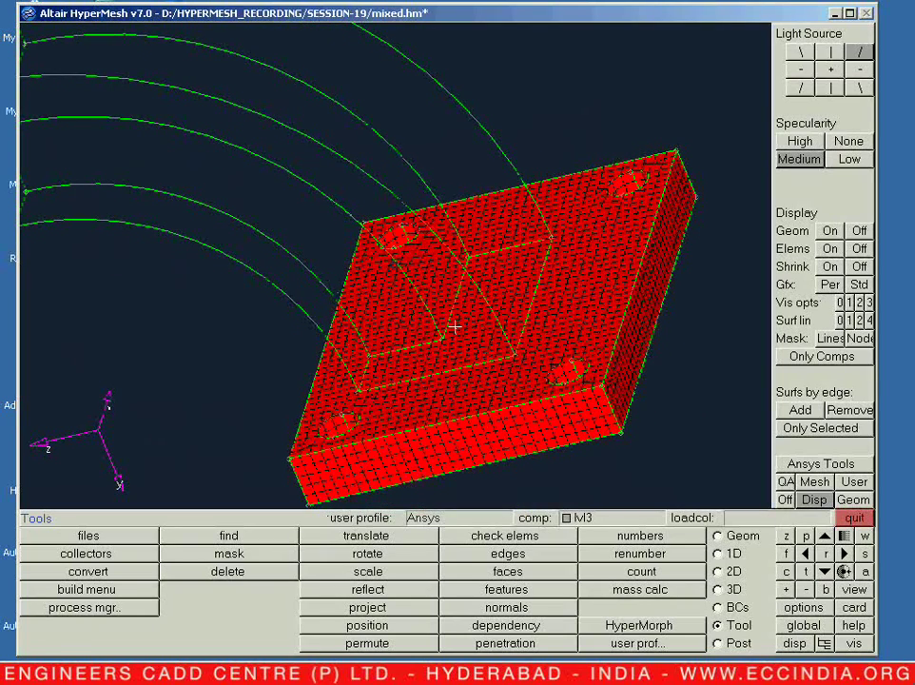
Start a Solid Map and reset its source surface selection.
left_click(721, 589)
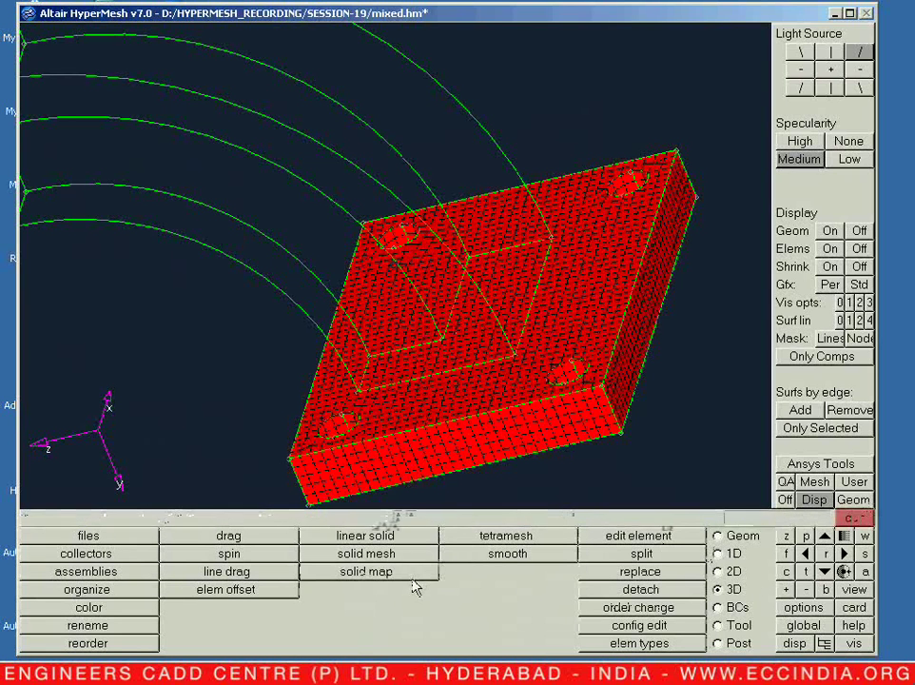
left_click(412, 577)
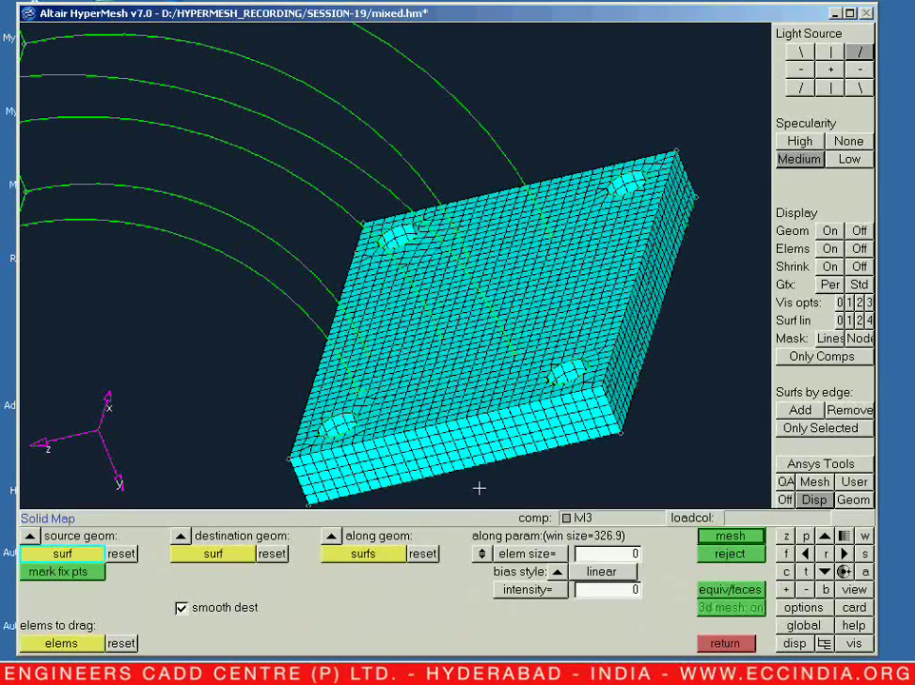
mouse_move(480, 484)
left_mouse_down("ctrl")
mouse_move(505, 433)
mouse_move(510, 449)
mouse_move(480, 489)
mouse_move(495, 471)
left_mouse_up("ctrl")
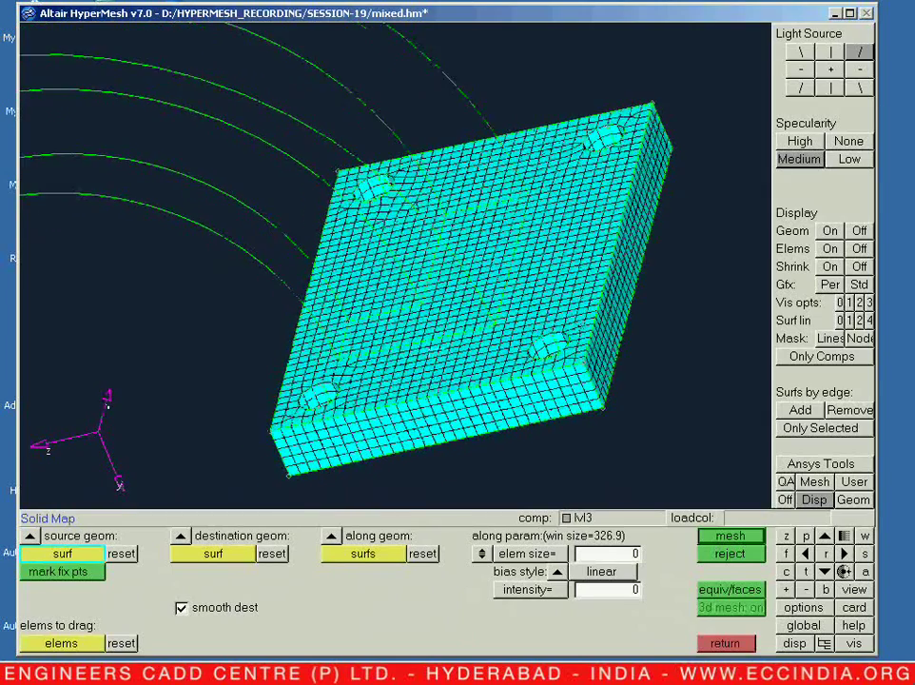
left_click(120, 553)
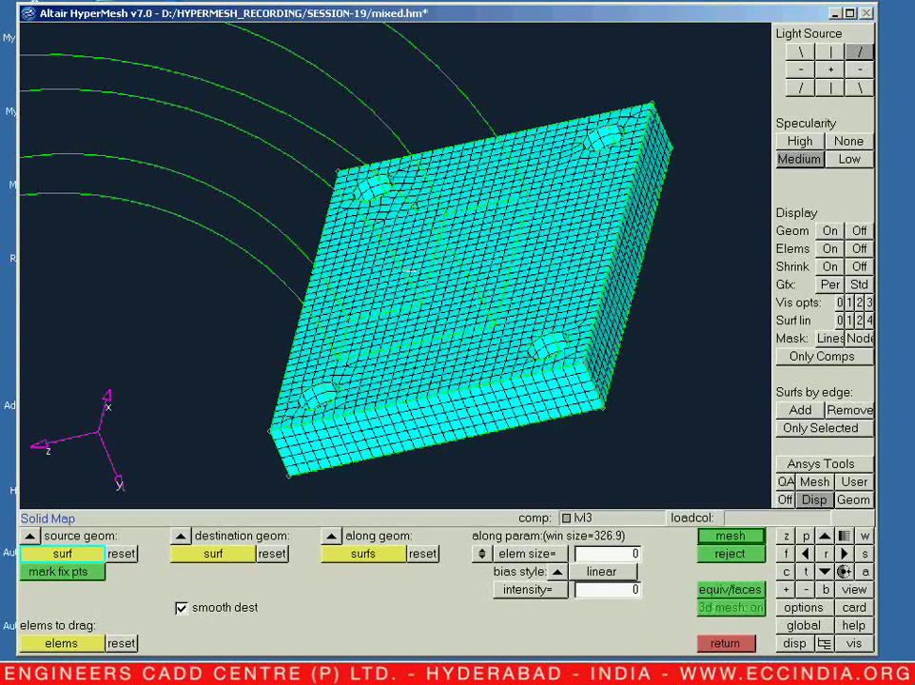
mouse_move(420, 269)
left_mouse_down("ctrl")
mouse_move(401, 258)
mouse_move(419, 302)
left_mouse_up("ctrl")
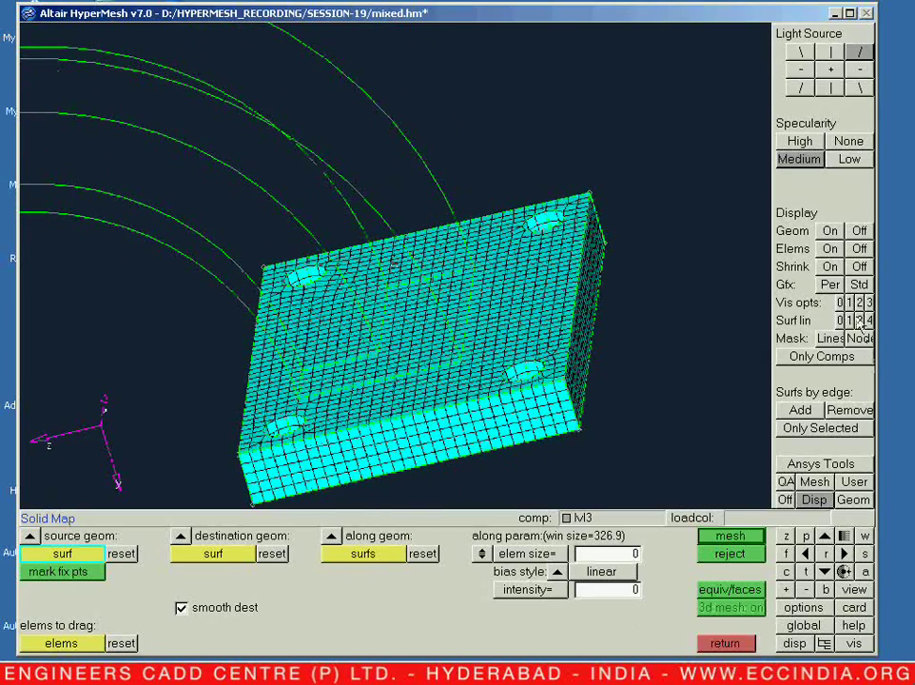
Try standard graphics on the plate mesh and return to performance graphics.
left_click(861, 286)
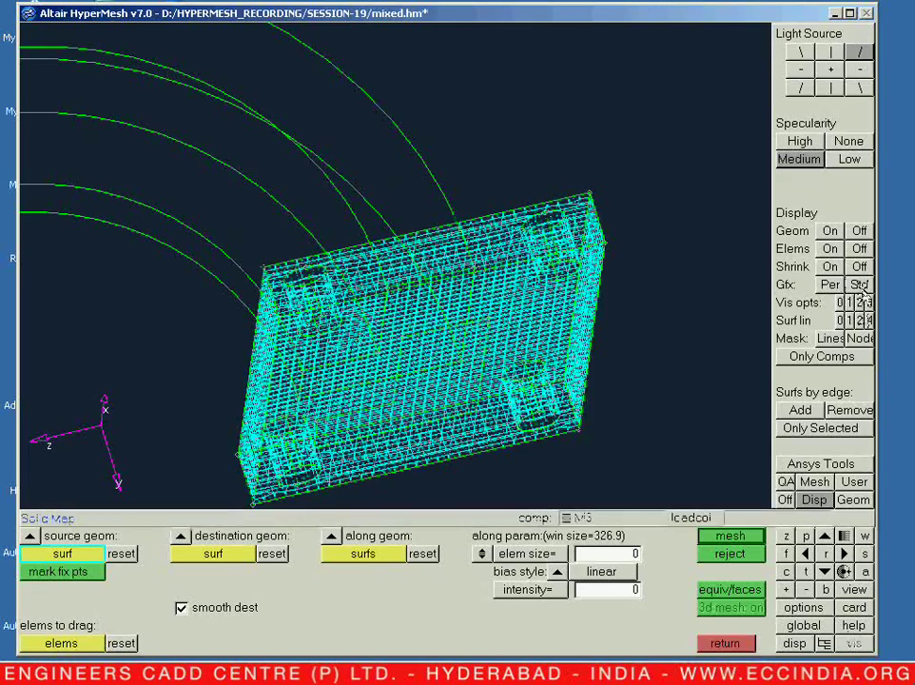
left_click_drag(400, 226, 512, 245, "ctrl")
left_click(830, 286)
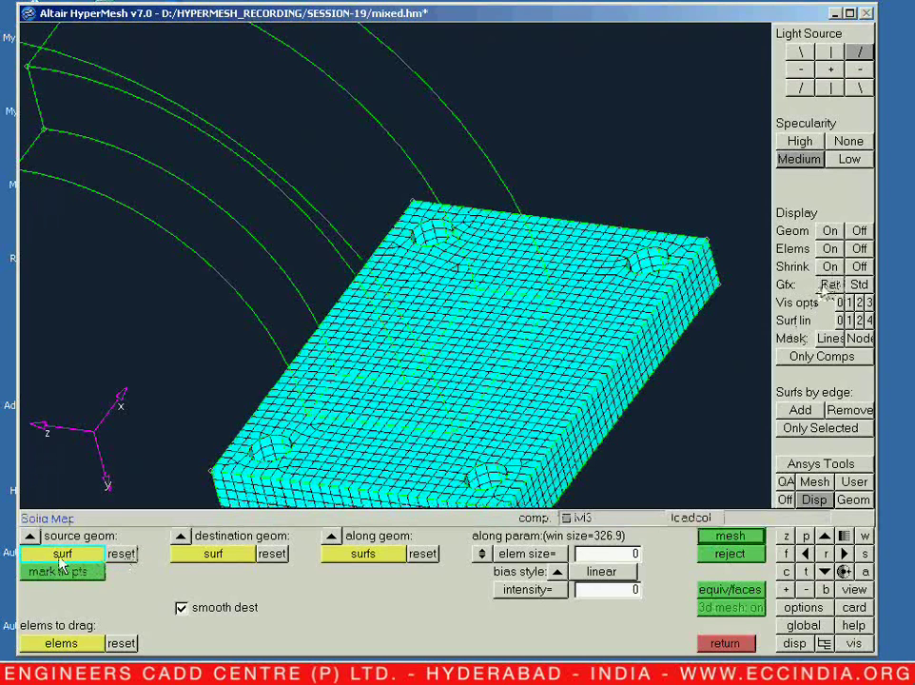
Set the solid map's source geometry to lines and select the arm's L-shaped outline on the plate's upper face.
left_click(30, 536)
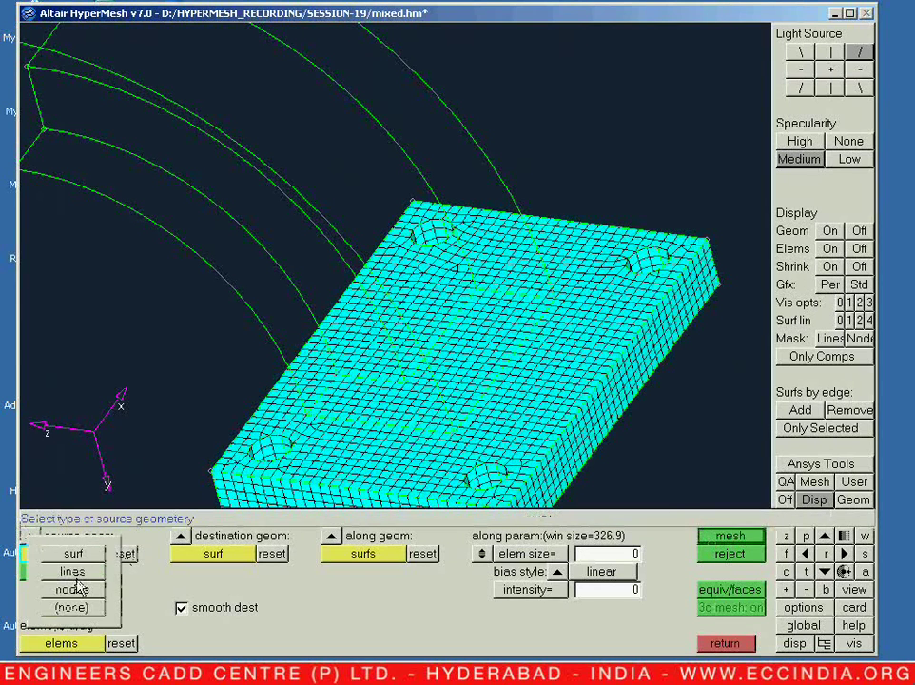
left_click(77, 579)
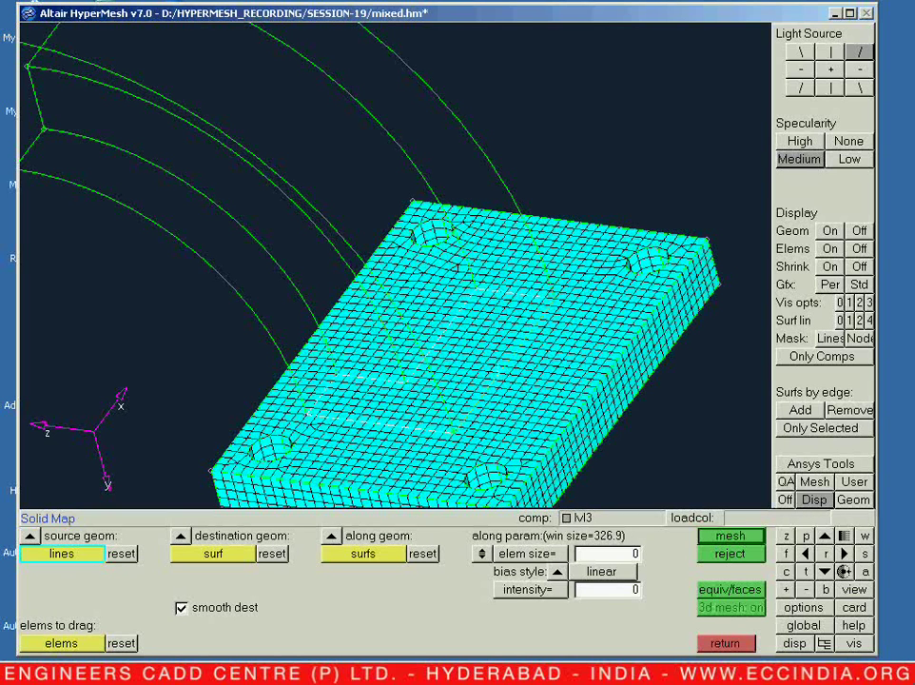
left_click_drag(453, 432, 452, 388, "ctrl")
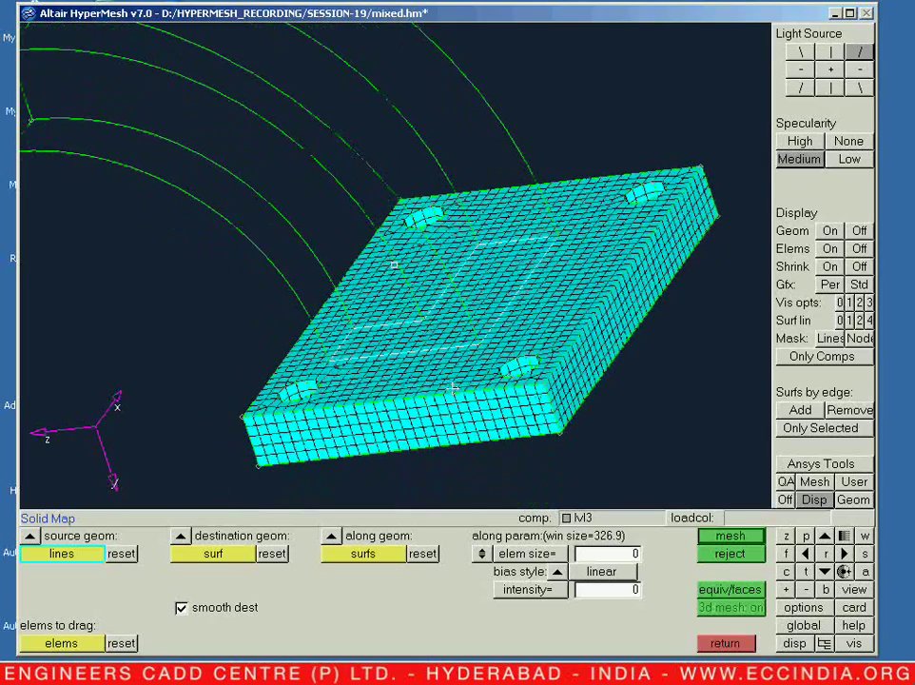
Set the solid map's destination geometry to lines and select the L-shaped outline at the curved arm's free end.
left_click(267, 559)
right_click_drag(194, 390, 290, 454, "ctrl")
scroll(211, 395, "down", 2, "ctrl")
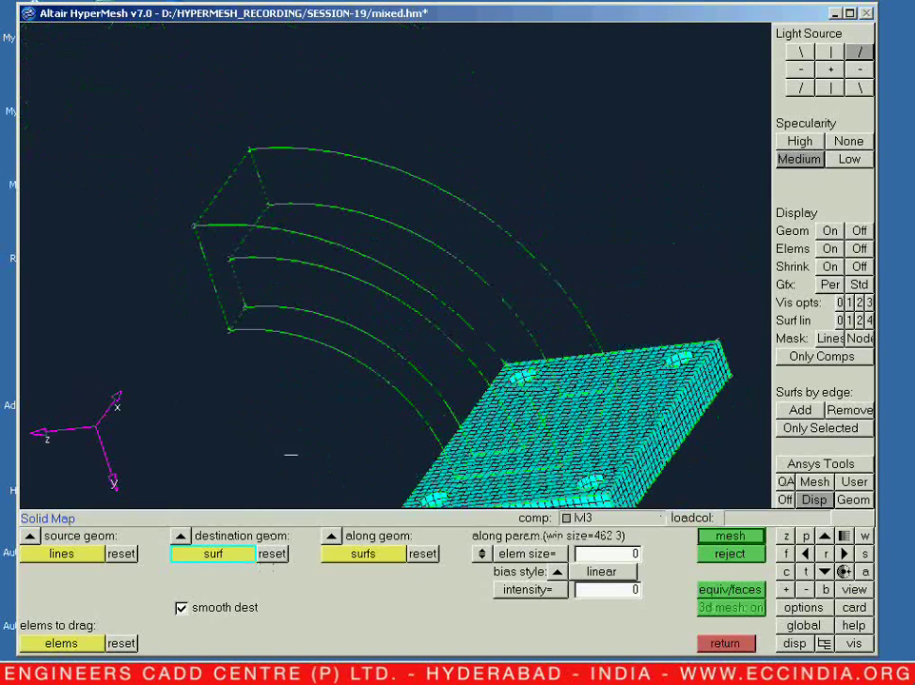
left_click(180, 537)
left_click(175, 574)
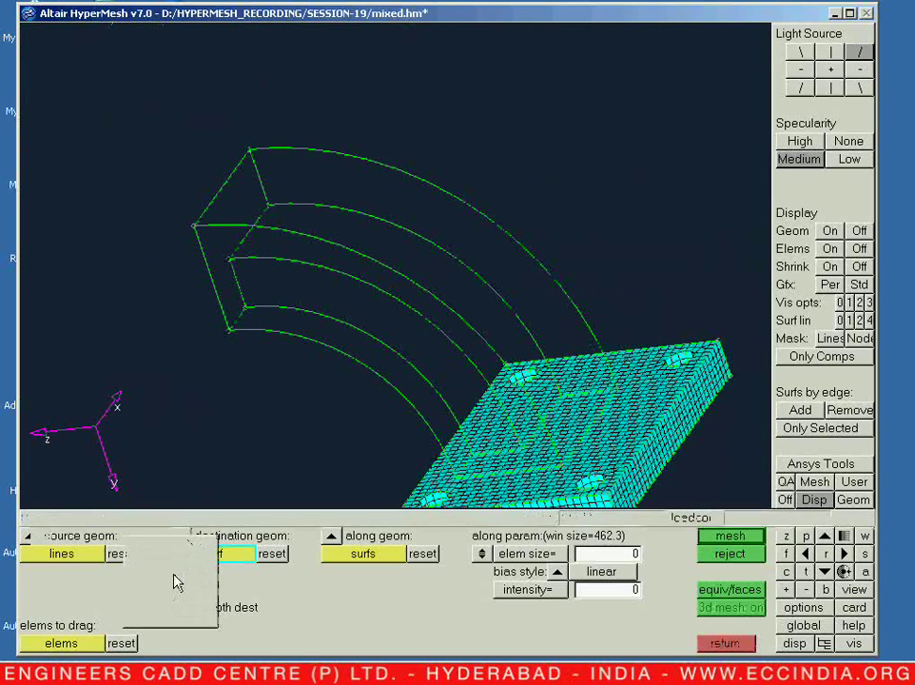
left_click(208, 277)
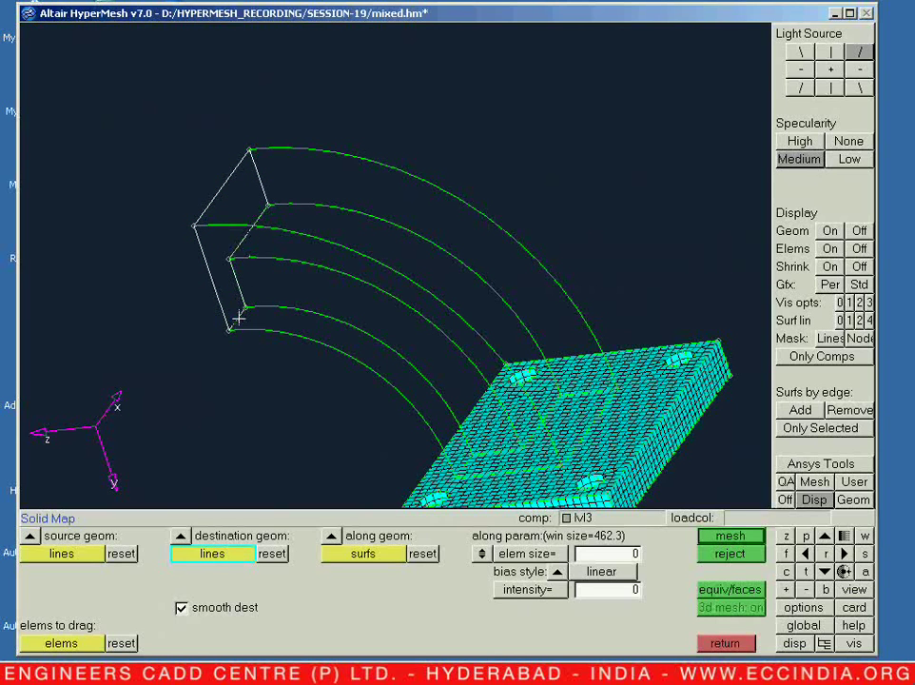
Reset the solid map's along geometry, set it to lines and select all the curved edges running along the arm.
left_click(422, 554)
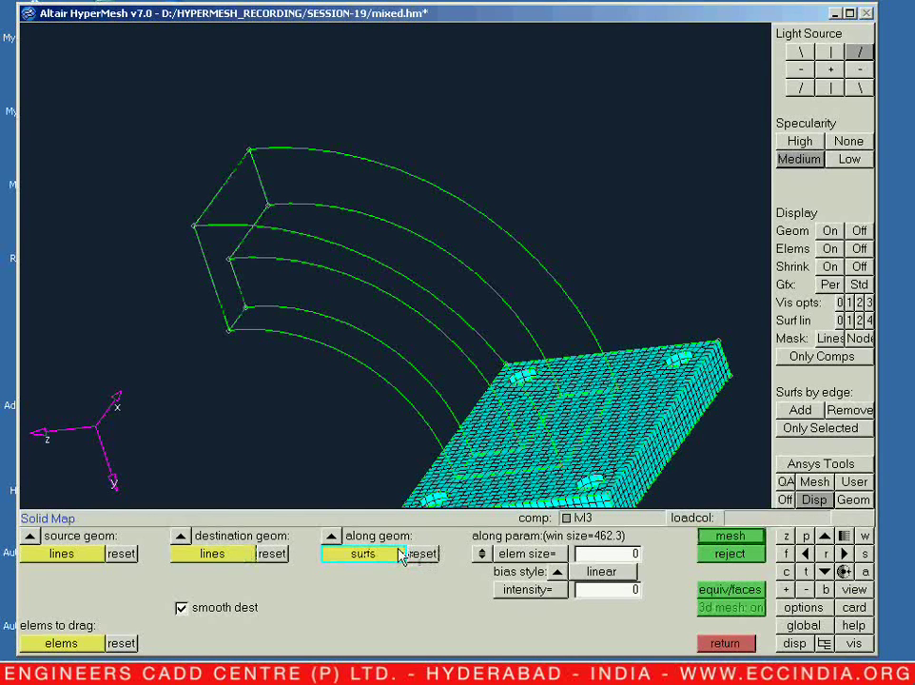
left_click(343, 543)
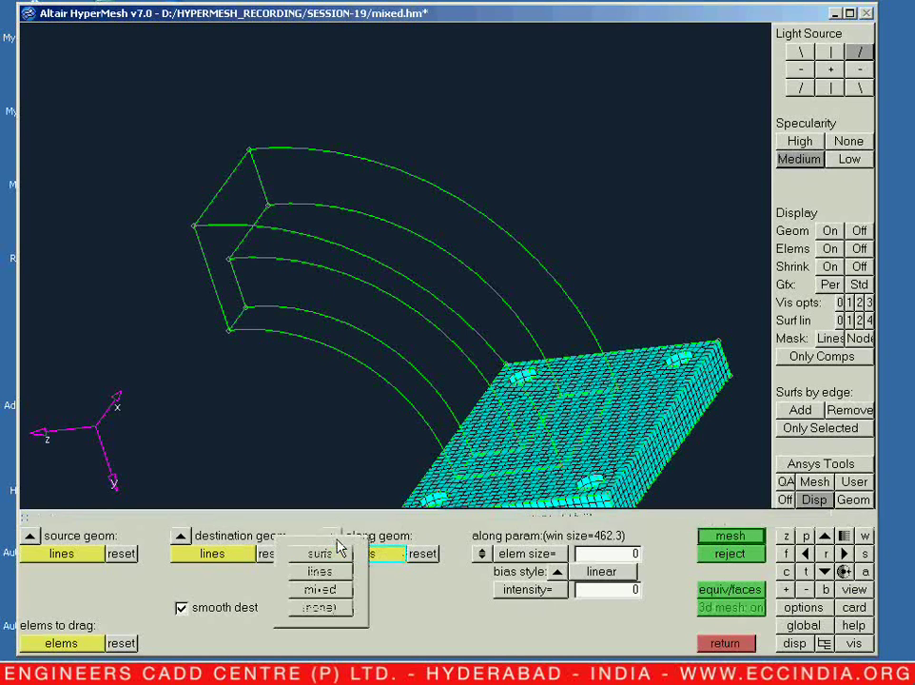
left_click(324, 576)
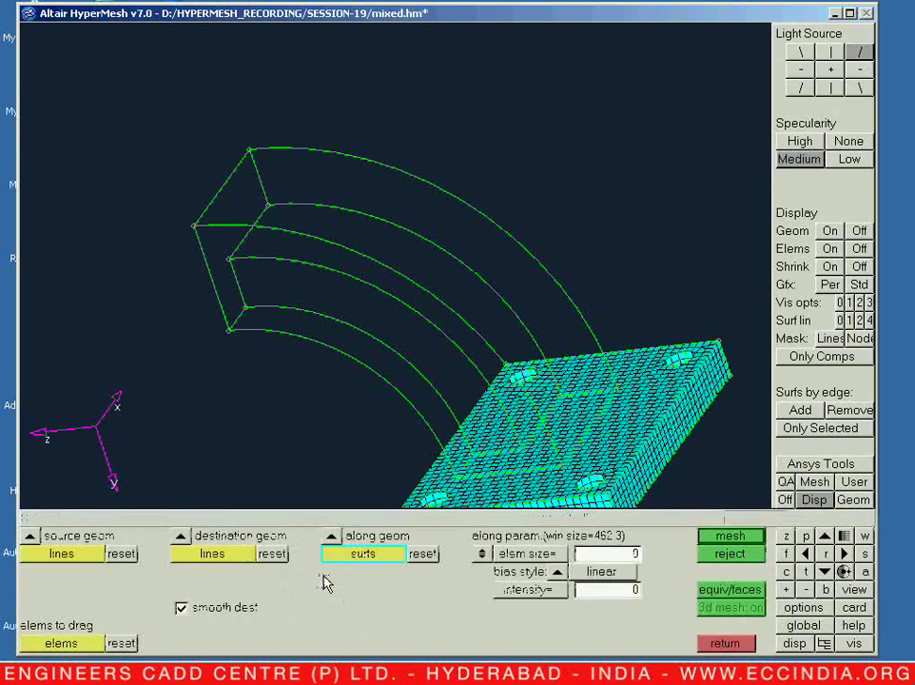
left_click(354, 335)
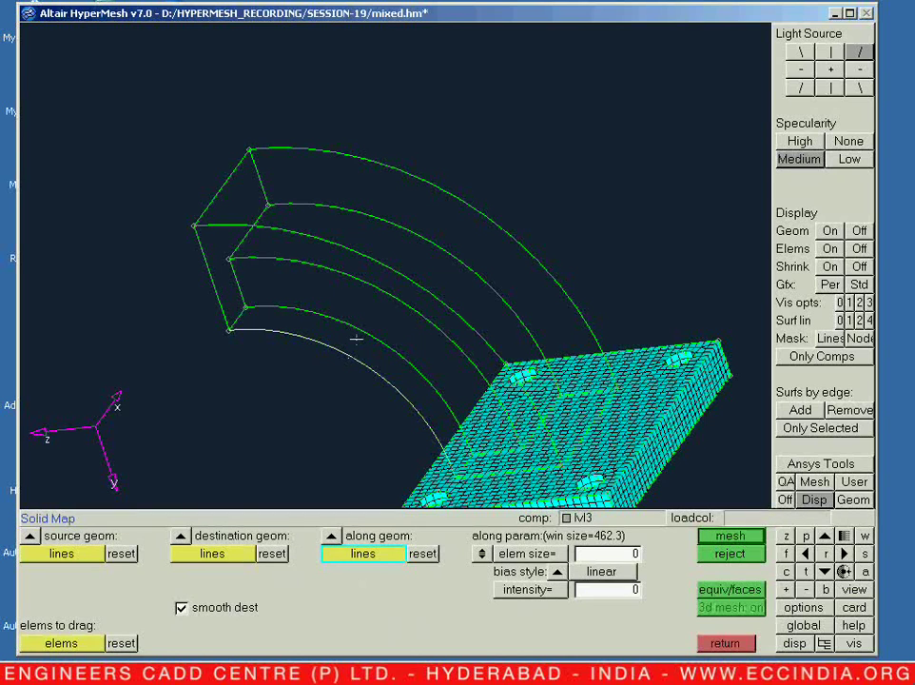
left_click(374, 289)
left_click(379, 266)
left_click(399, 233)
left_click(417, 183)
right_click_drag(346, 388, 296, 371, "shift")
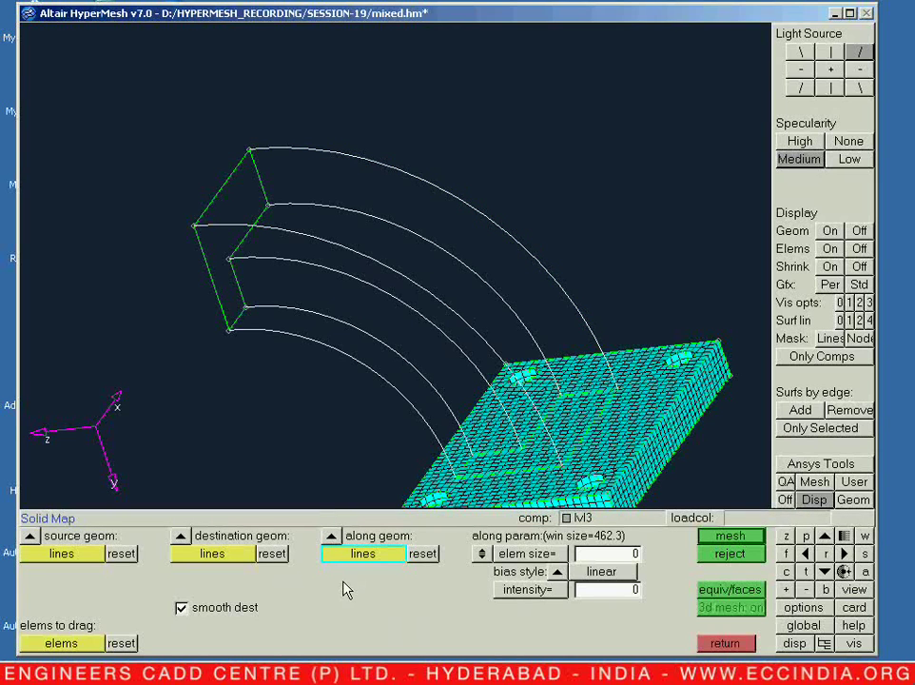
mouse_move(277, 397)
left_mouse_down("ctrl")
mouse_move(394, 380)
mouse_move(327, 361)
mouse_move(318, 402)
mouse_move(267, 412)
left_mouse_up("ctrl")
left_click(63, 646)
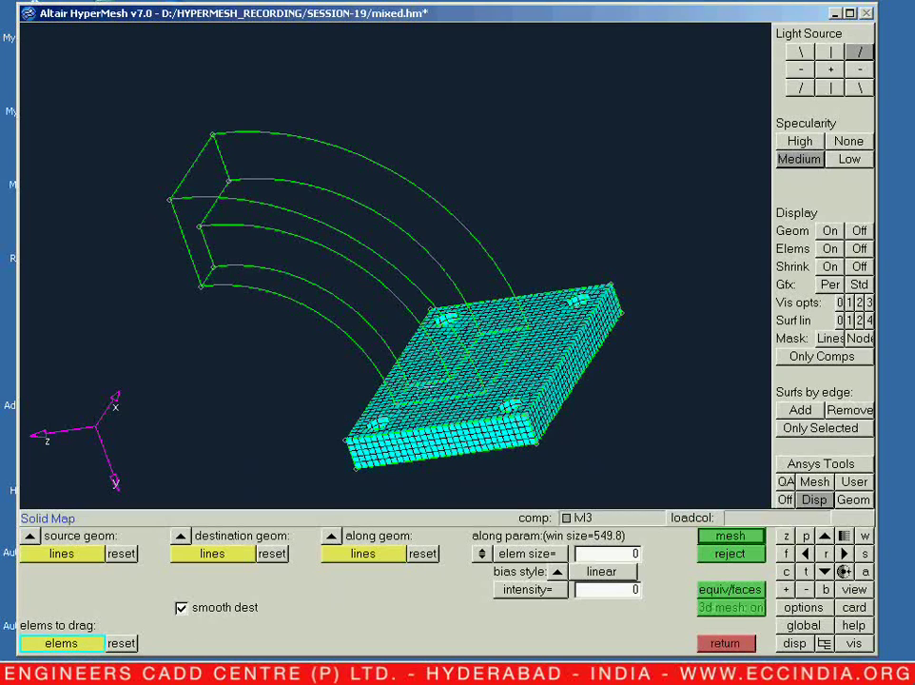
right_click_drag(389, 368, 302, 323, "ctrl")
left_click_drag(303, 322, 361, 329, "ctrl")
scroll(363, 328, "up", 3, "ctrl")
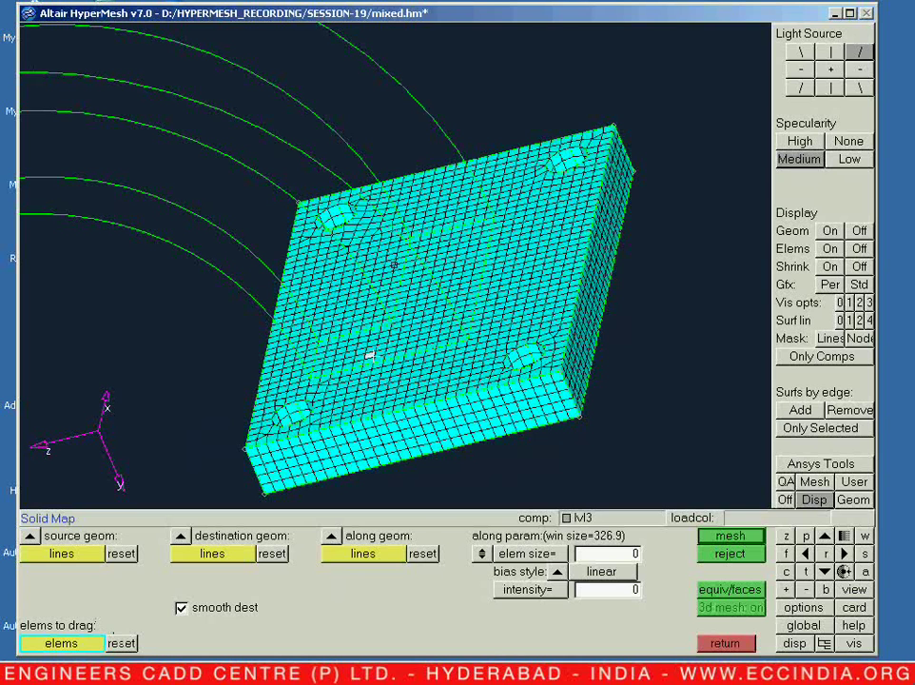
left_click(78, 644)
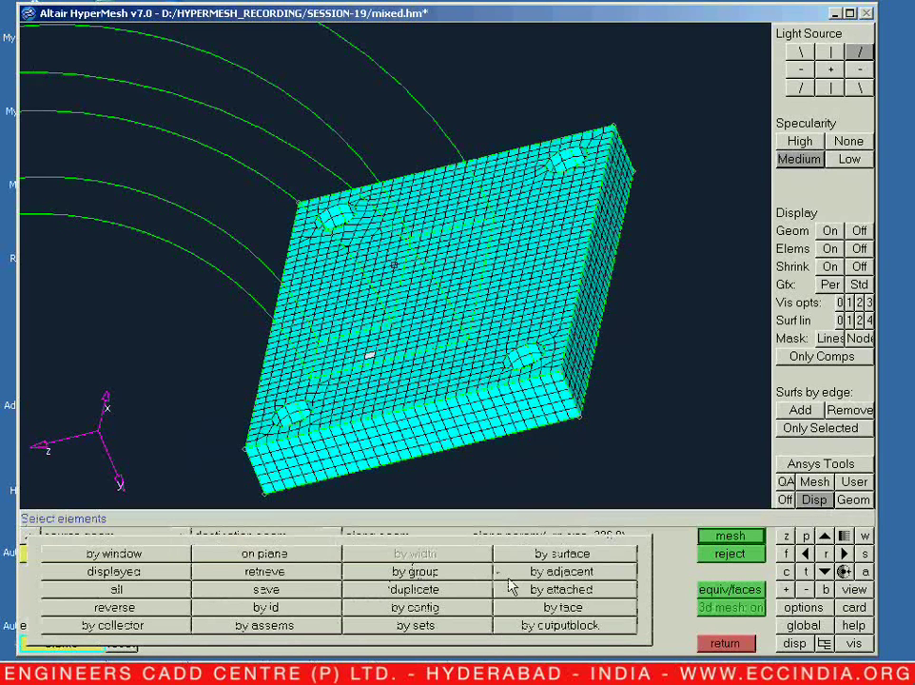
left_click(529, 607)
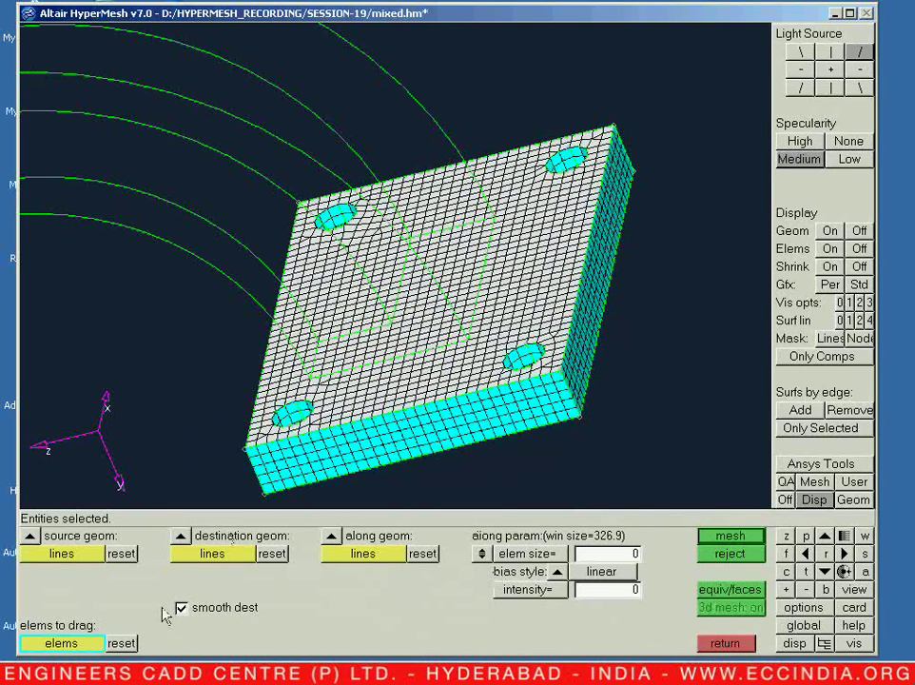
left_click(122, 644)
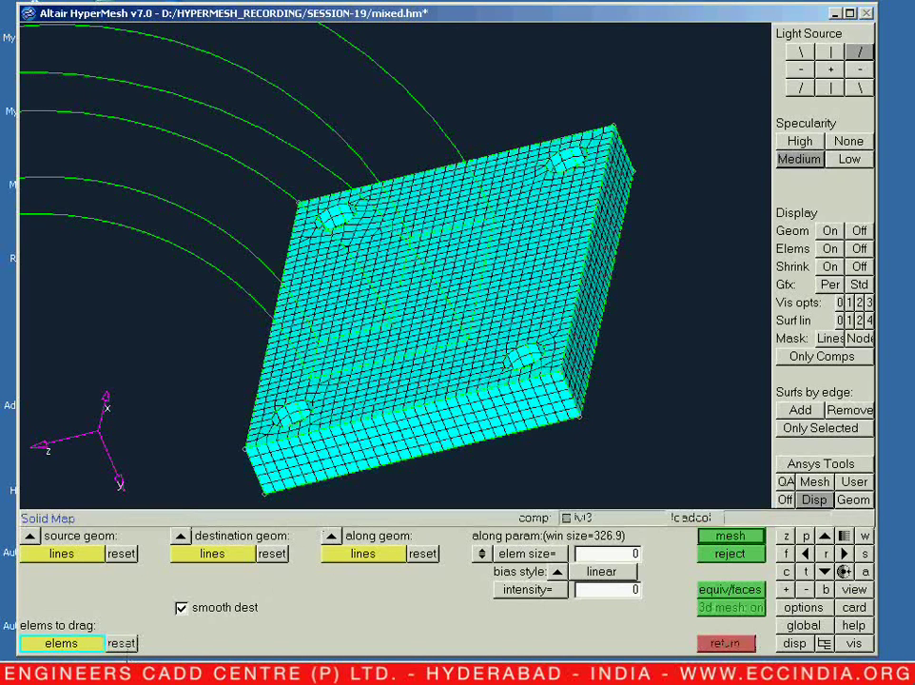
Pick seed elements inside the L-shaped outline and extend the elements-to-drag selection by face over the plate's upper side.
left_click(393, 343, "shift")
right_click(392, 343, "shift")
left_click_drag(385, 401, 442, 380, "ctrl")
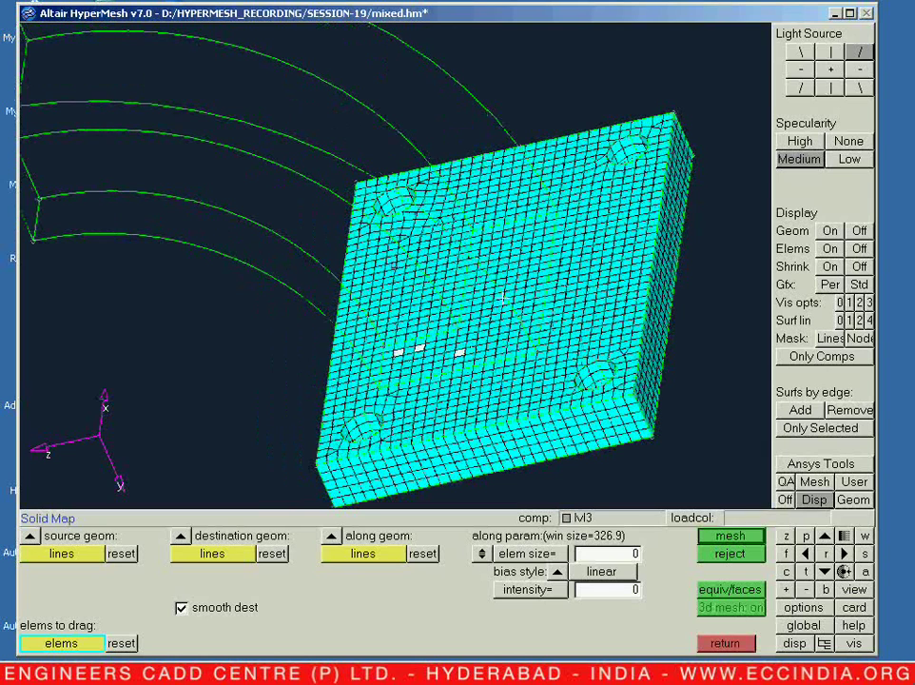
left_click(74, 644)
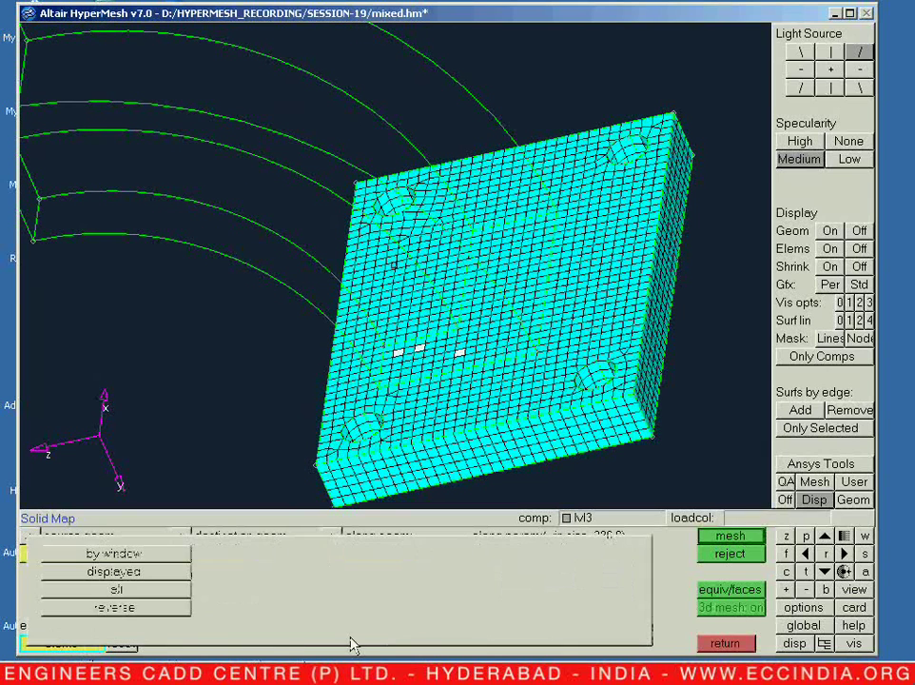
left_click(441, 591)
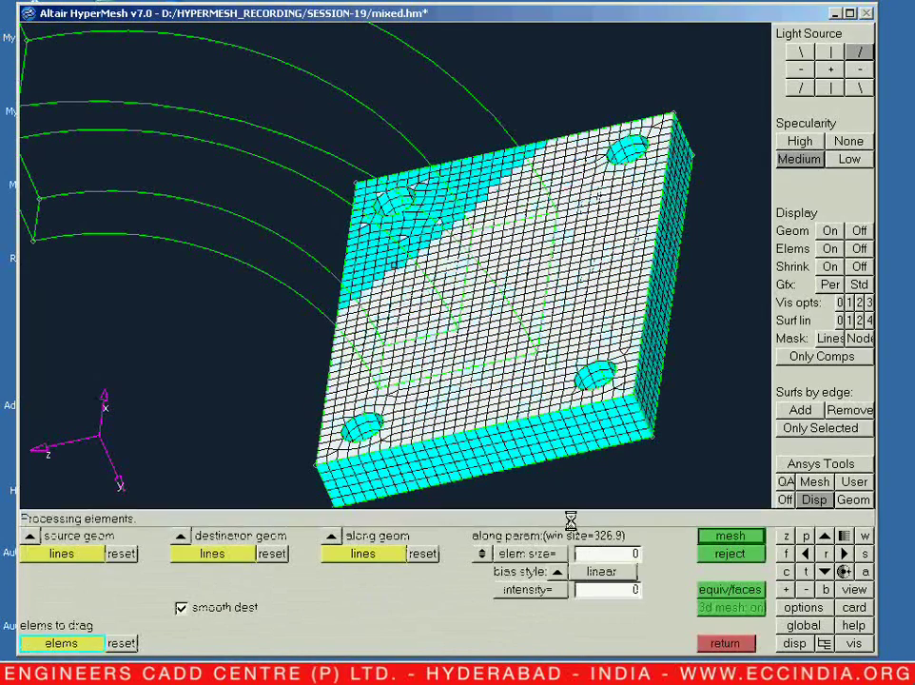
Deselect by window the elements outside the L's long outer side and along the plate edge beyond its wide leg.
right_click_drag(562, 400, 458, 392, "ctrl")
left_click_drag(458, 392, 478, 370, "ctrl")
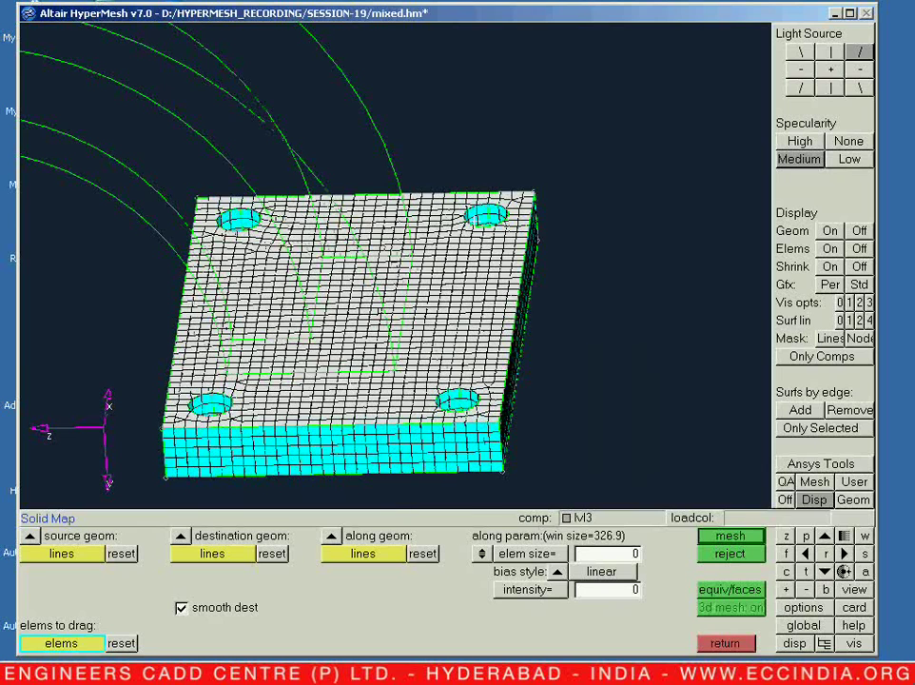
left_click_drag(422, 181, 573, 491, "shift")
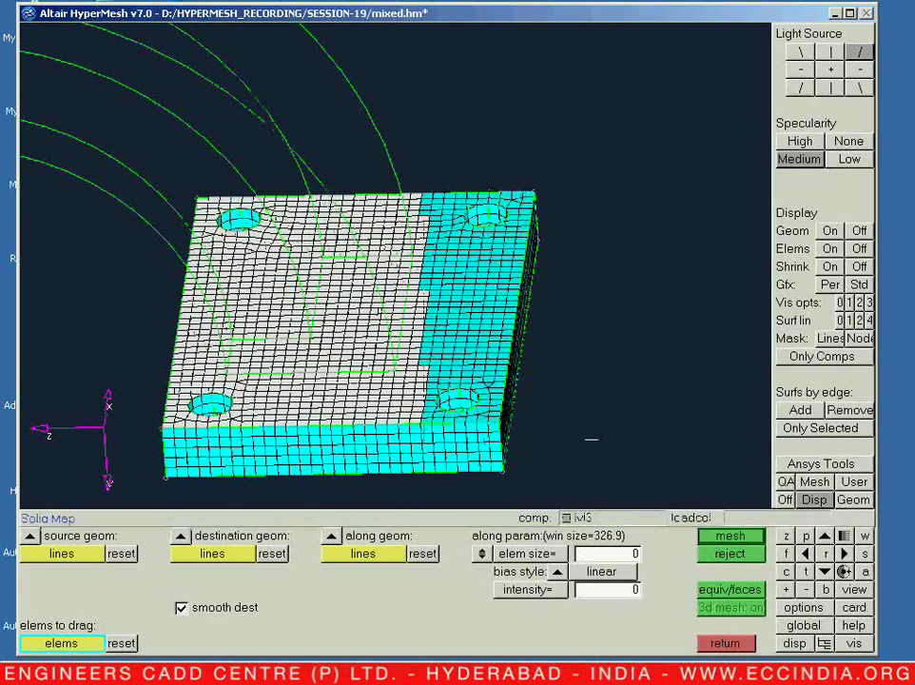
right_click_drag(472, 276, 401, 422, "shift")
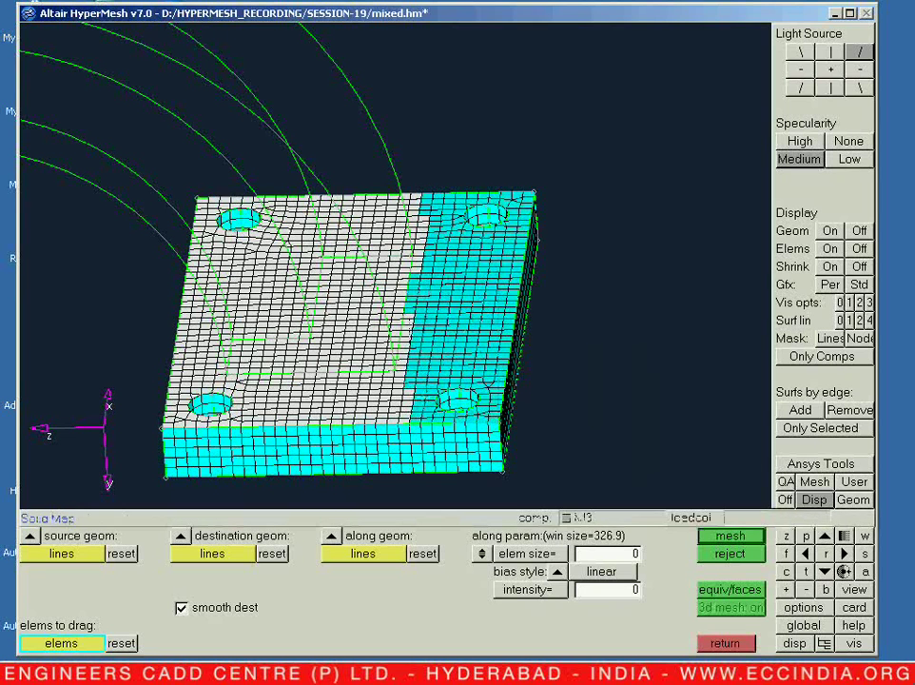
right_click_drag(183, 173, 431, 248, "shift")
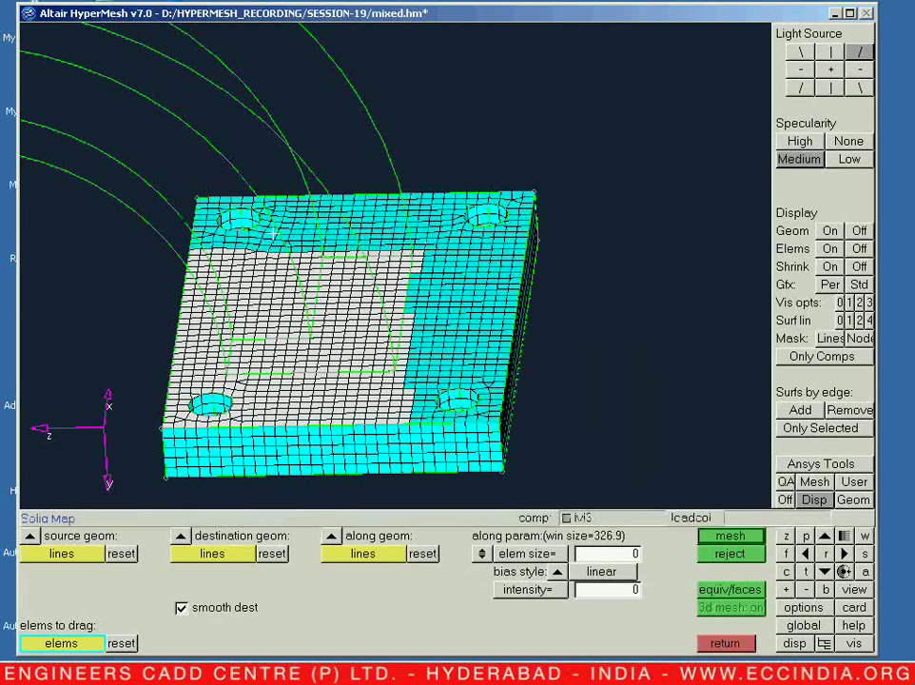
Deselect the elements in the L's inner notch and those just beyond the end of its wide leg.
right_click_drag(165, 232, 290, 396, "shift")
scroll(342, 284, "up", 6, "ctrl")
left_click_drag(283, 203, 319, 405, "shift")
right_click_drag(302, 404, 235, 141, "ctrl")
right_click_drag(286, 264, 242, 120, "shift")
right_click_drag(261, 160, 306, 211, "shift")
right_click_drag(309, 146, 617, 255, "shift")
right_click_drag(615, 370, 564, 259, "ctrl")
scroll(563, 211, "down", 5, "ctrl")
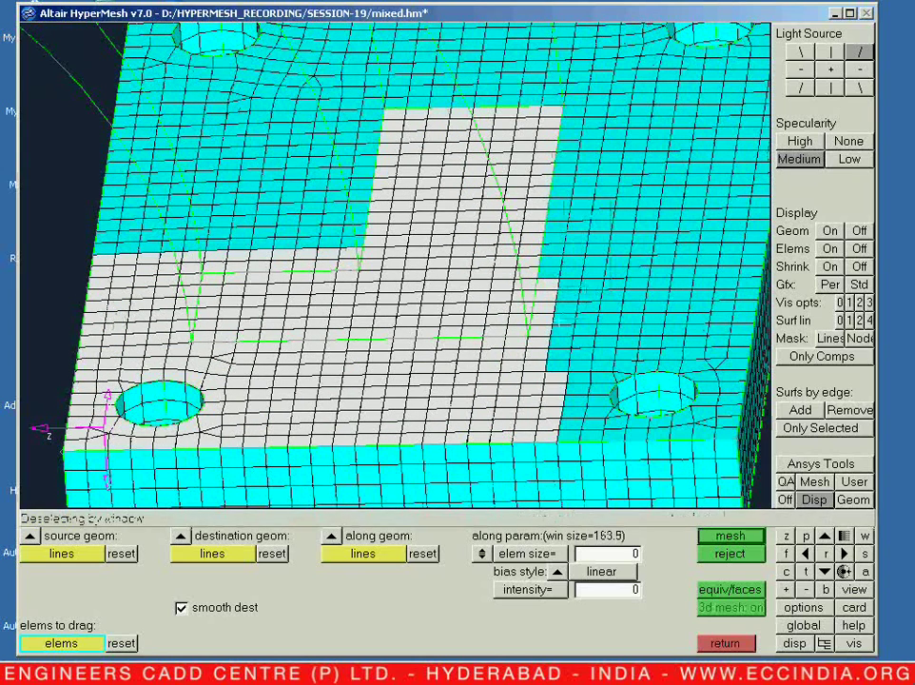
Deselect the elements between the L's base line and the nearest plate edge, and those beyond its narrow leg's end.
right_click_drag(558, 276, 539, 296, "shift")
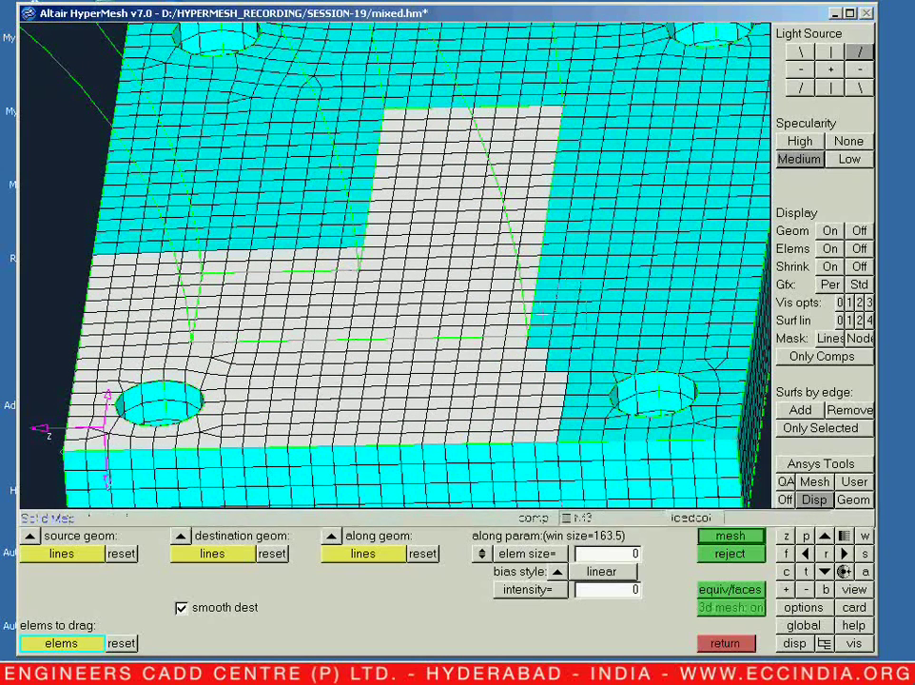
right_click_drag(517, 344, 573, 434, "shift")
mouse_move(504, 390)
right_mouse_down("shift")
mouse_move(572, 444)
mouse_move(486, 402)
mouse_move(432, 358)
mouse_move(505, 386)
right_mouse_up("shift")
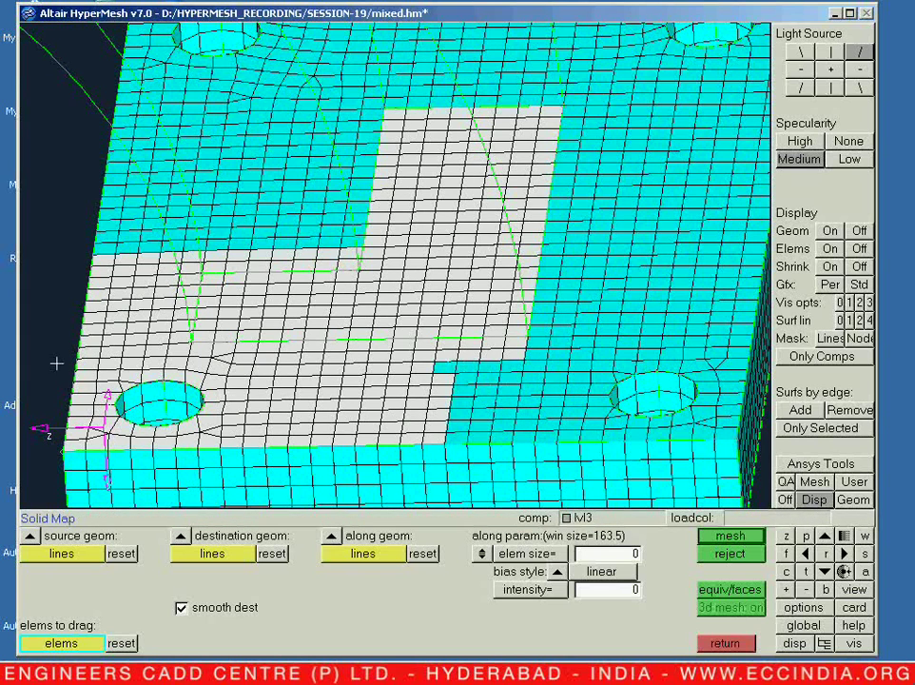
right_click_drag(52, 367, 473, 497, "shift")
right_click_drag(55, 347, 548, 360, "shift")
right_click_drag(46, 163, 181, 342, "shift")
Trim the leftover selected elements at the narrow leg's end and along its notch-side edge.
scroll(235, 286, "up", 3)
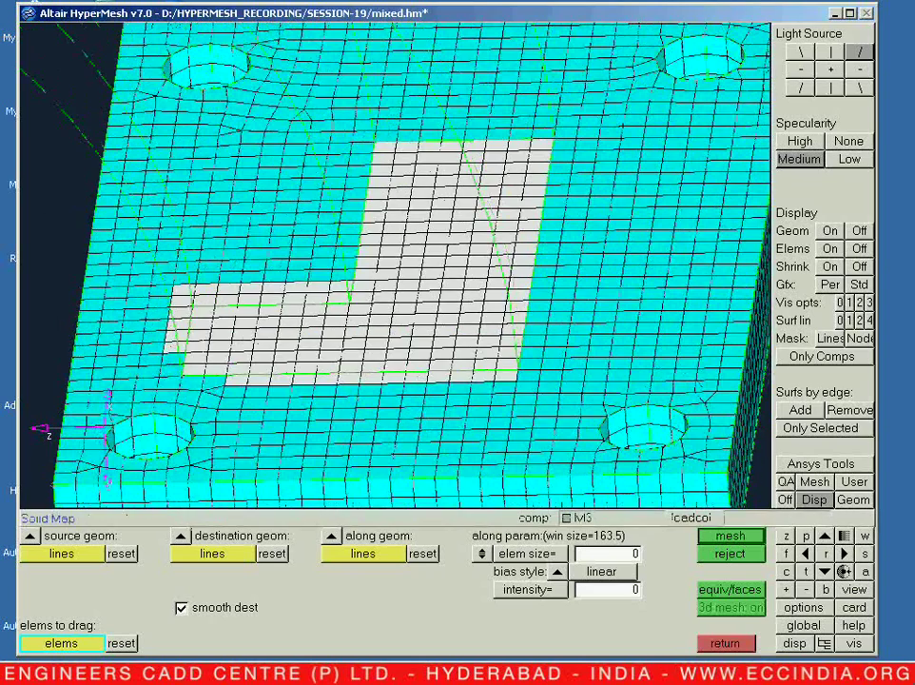
right_click_drag(114, 208, 163, 353, "shift")
right_click_drag(183, 181, 494, 255, "shift")
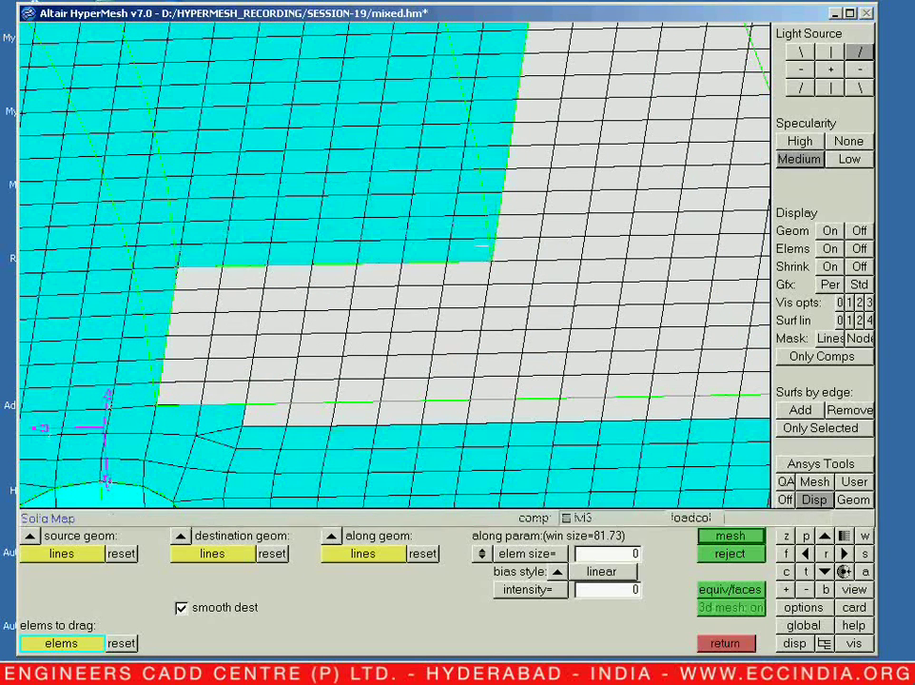
Deselect the remaining row of elements outside the L's base line so the selection matches the outline exactly.
scroll(445, 243, "down", 1, "ctrl")
right_click_drag(291, 365, 753, 482, "shift")
right_click_drag(745, 382, 479, 361, "shift")
right_click_drag(578, 355, 718, 450, "shift")
scroll(573, 442, "down", 3, "ctrl")
right_click_drag(548, 432, 415, 424, "ctrl")
left_click_drag(429, 423, 472, 411, "ctrl")
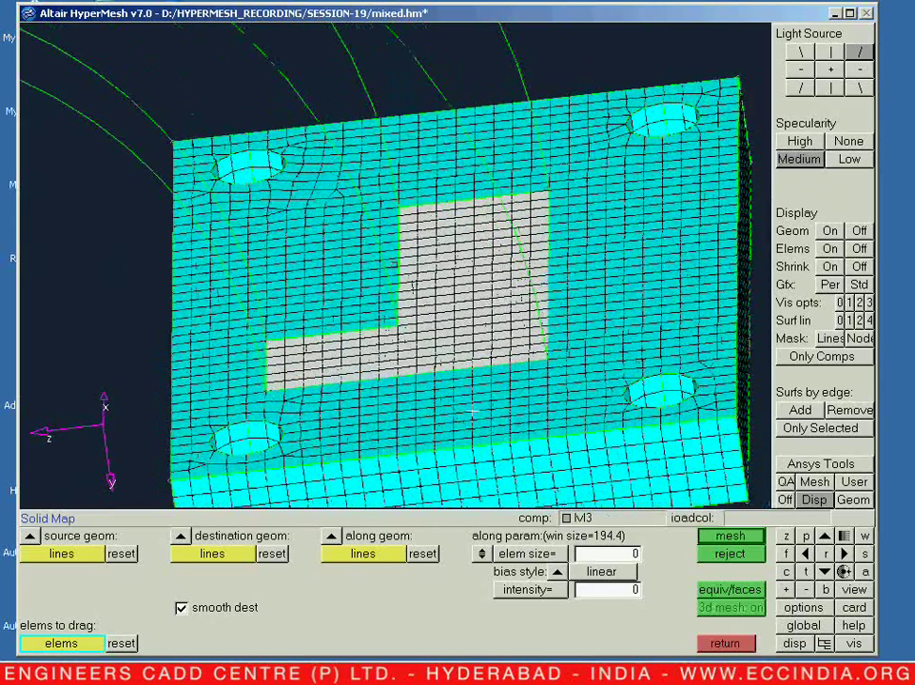
Set the element size along the path to 5, create the solid map mesh and leave the Solid Map command.
left_click(512, 559)
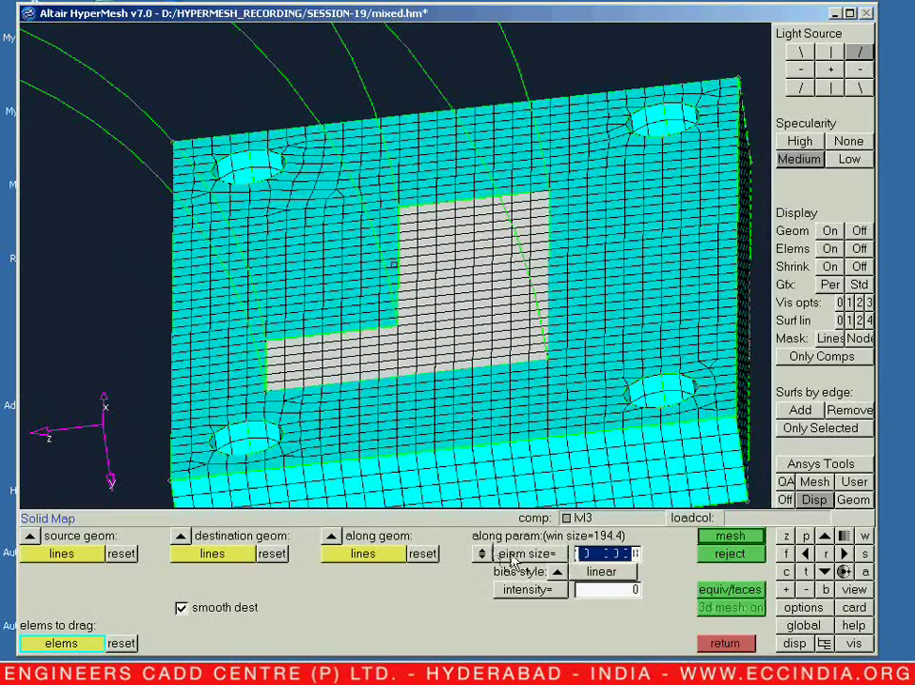
type("5")
key("Return")
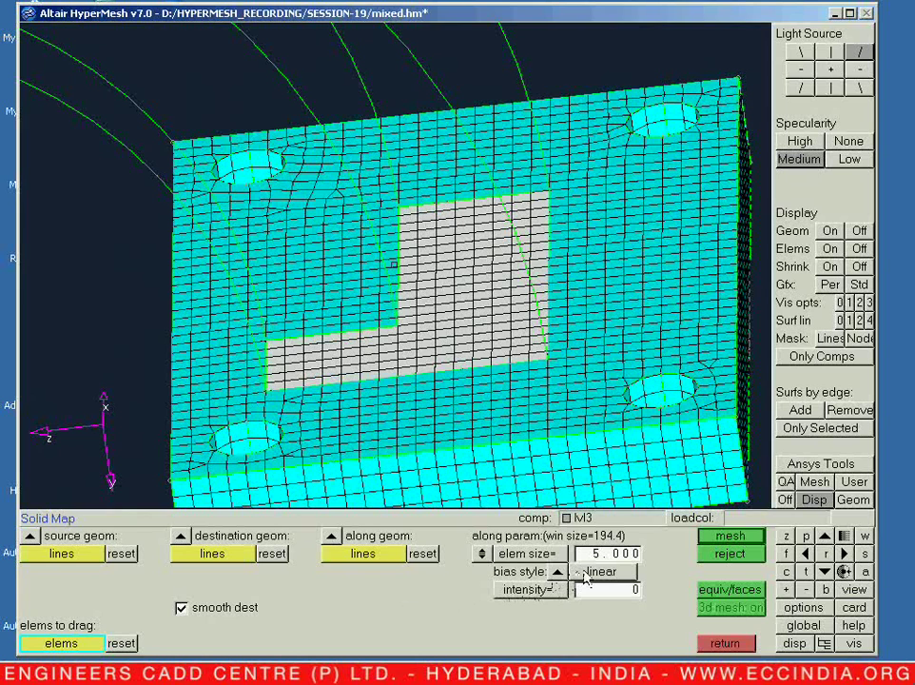
left_click(724, 537)
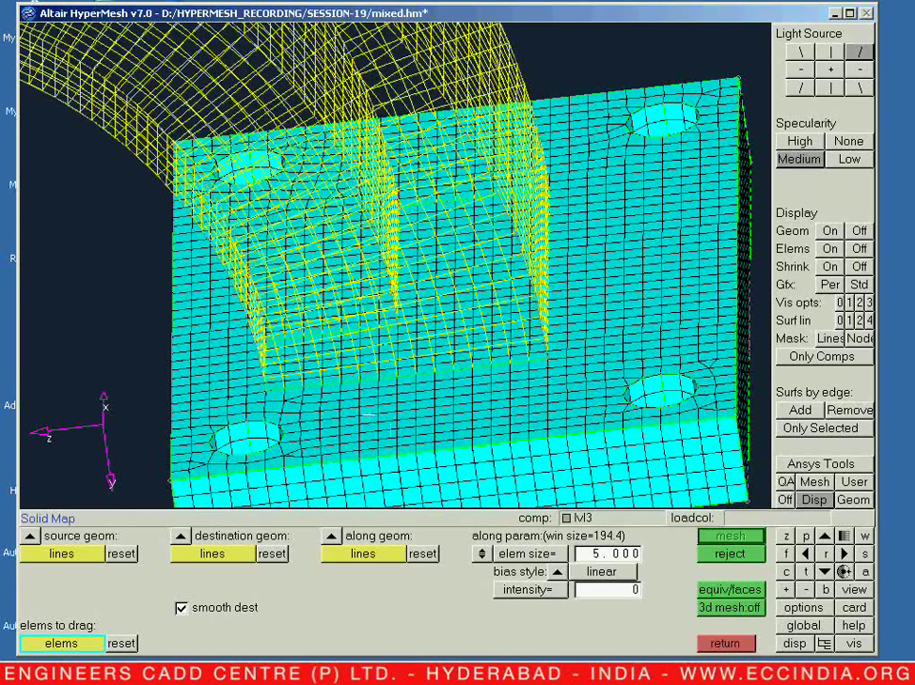
scroll(378, 418, "down", 1, "ctrl")
right_click_drag(338, 356, 412, 397, "ctrl")
scroll(412, 398, "down", 1, "ctrl")
right_click_drag(319, 401, 365, 413, "ctrl")
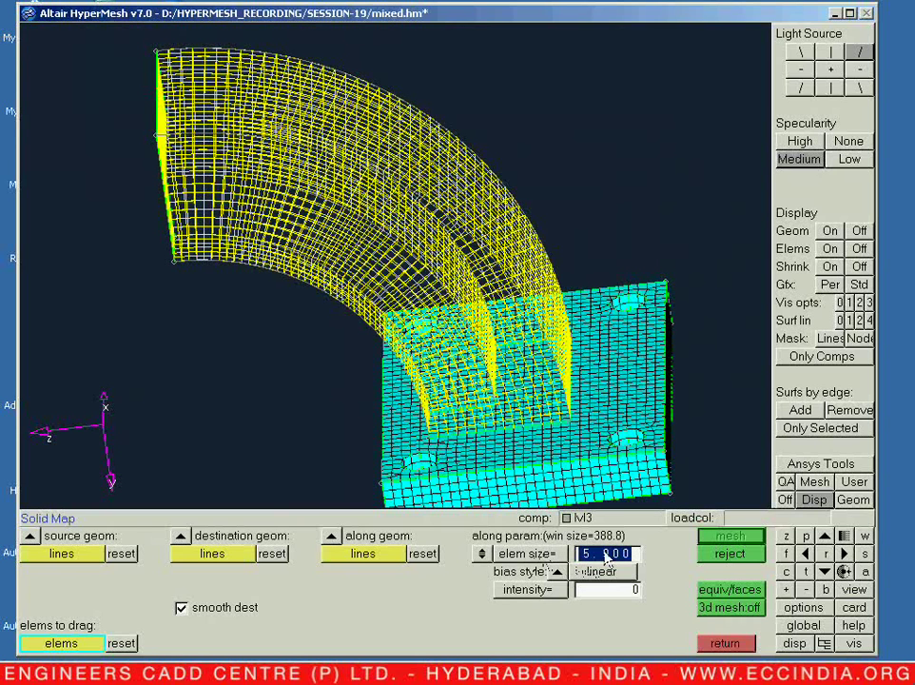
key("BackSpace")
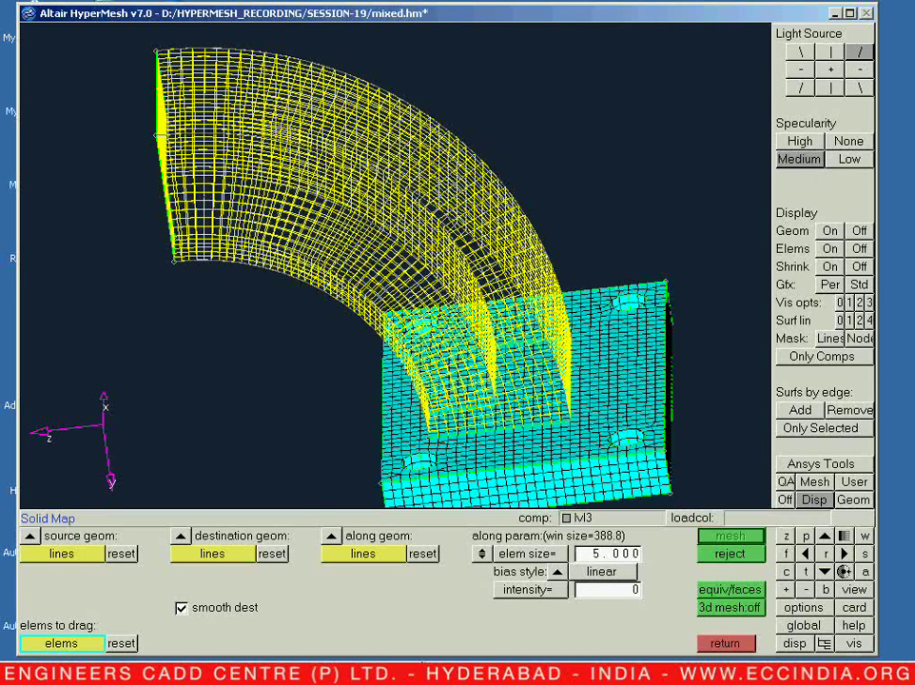
key("Escape")
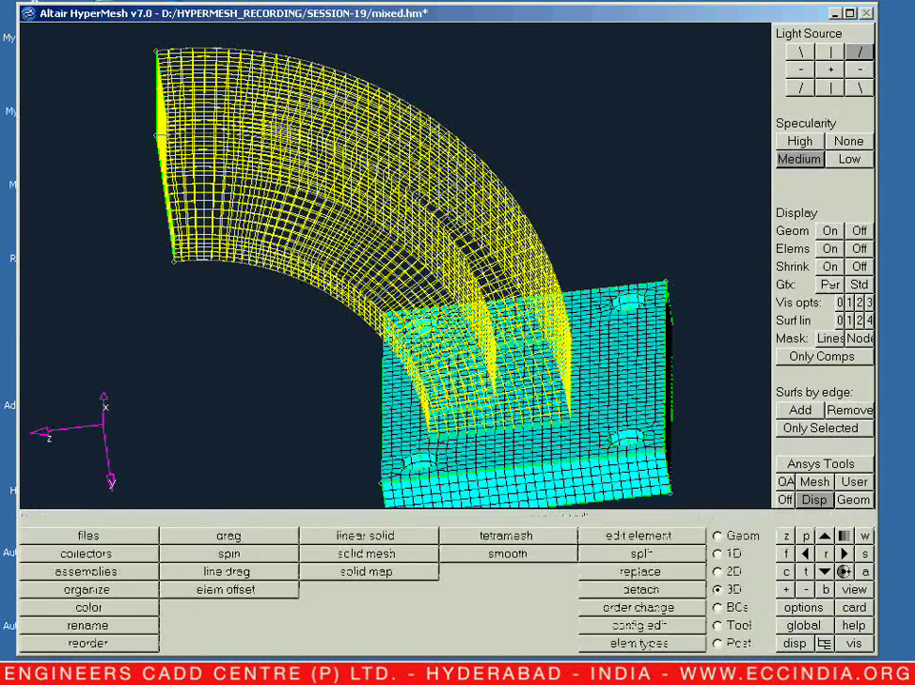
Show the arm's mesh in performance graphics and inspect it together with the base plate.
left_click(829, 286)
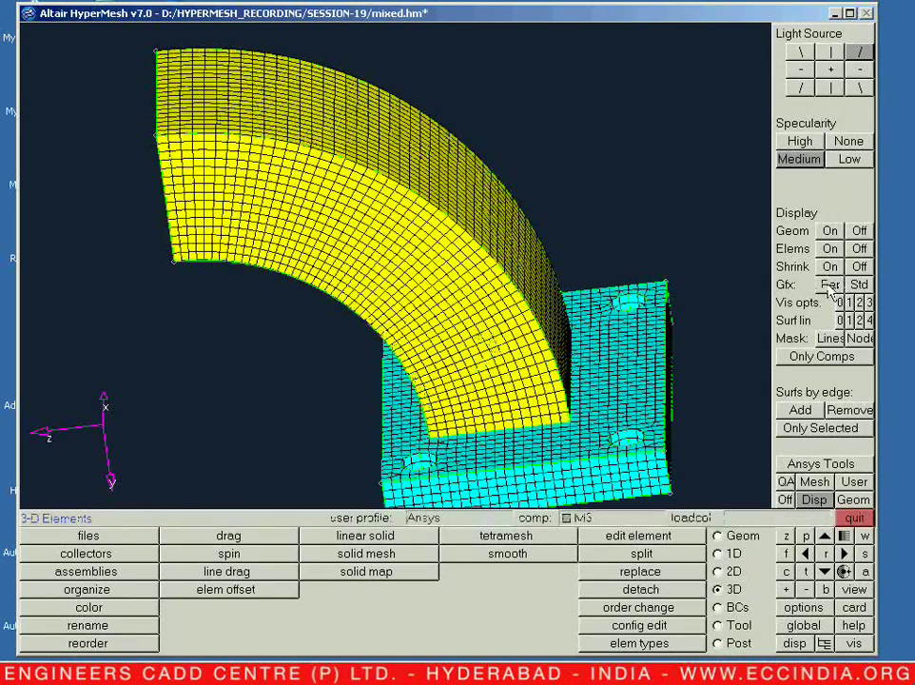
left_click_drag(241, 220, 307, 386, "ctrl")
right_click_drag(323, 160, 306, 128, "ctrl")
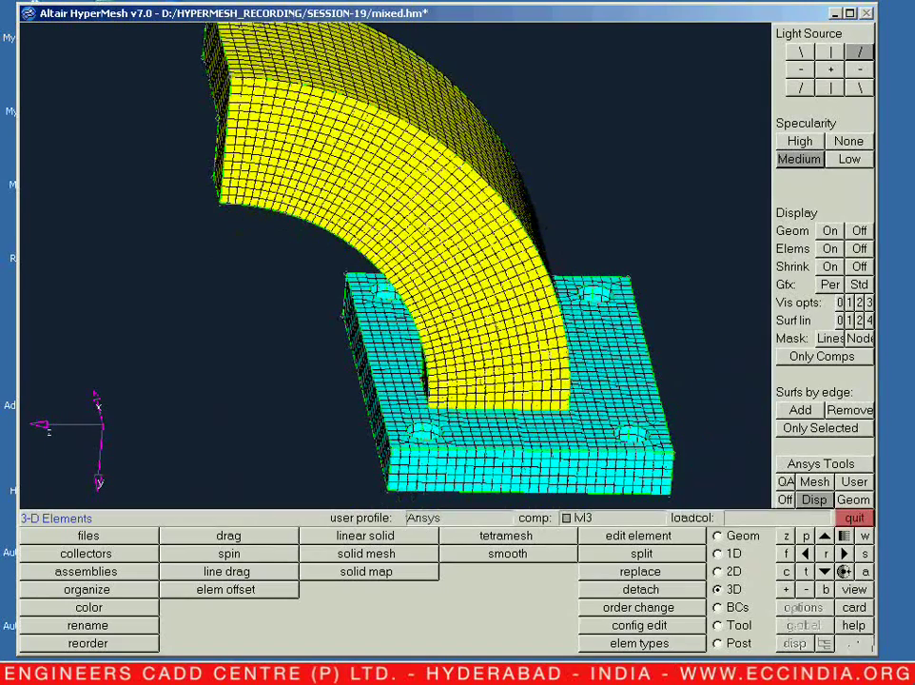
Check the displayed components and delete the plate's faces with the Faces tool.
key("d")
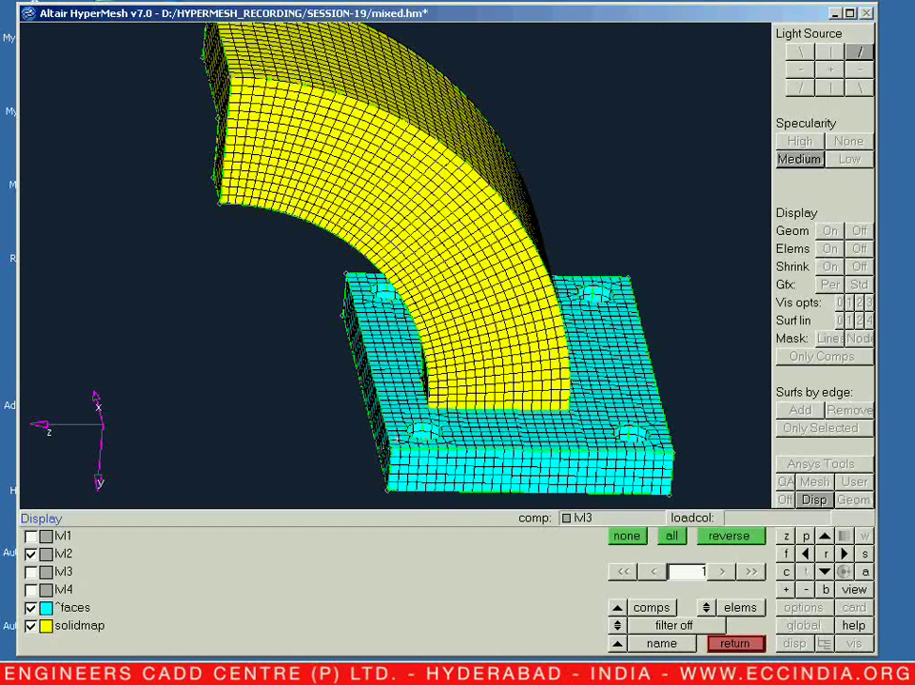
left_click(736, 644)
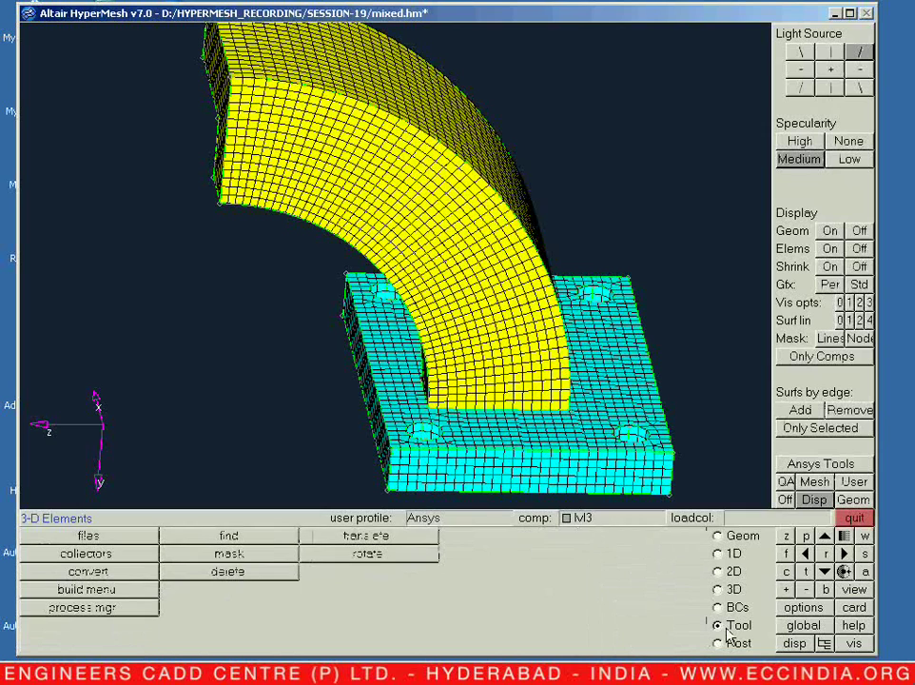
left_click(524, 575)
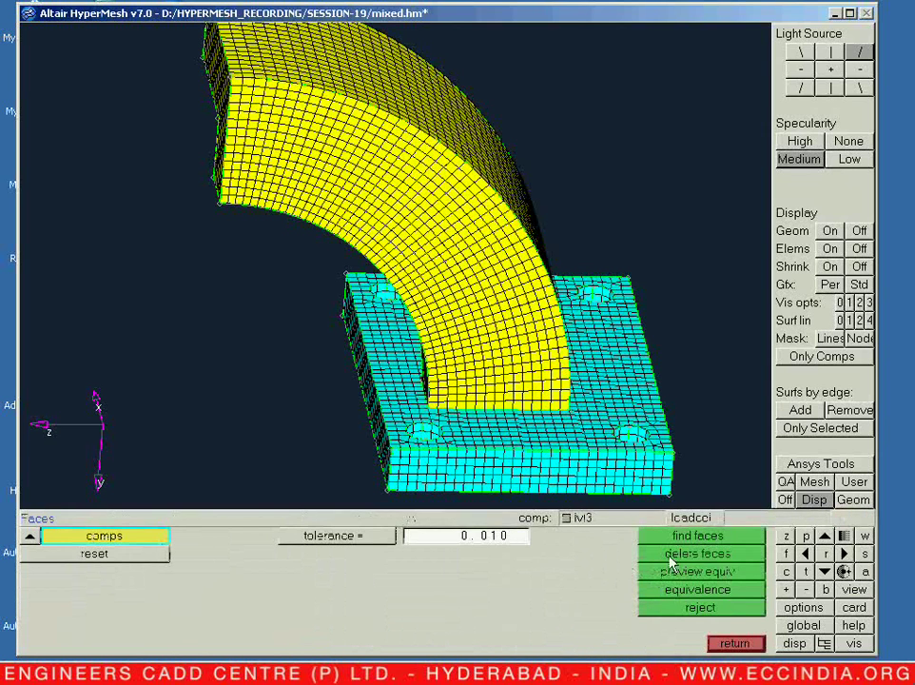
left_click(672, 562)
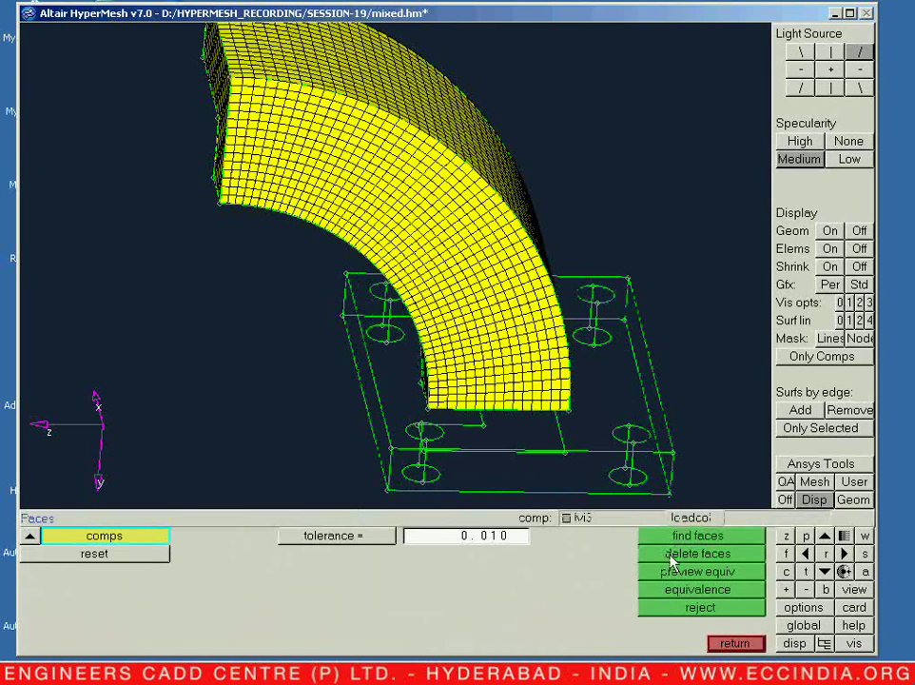
Leave the Faces tool and display both the elements and the geometry of all components.
key("Escape")
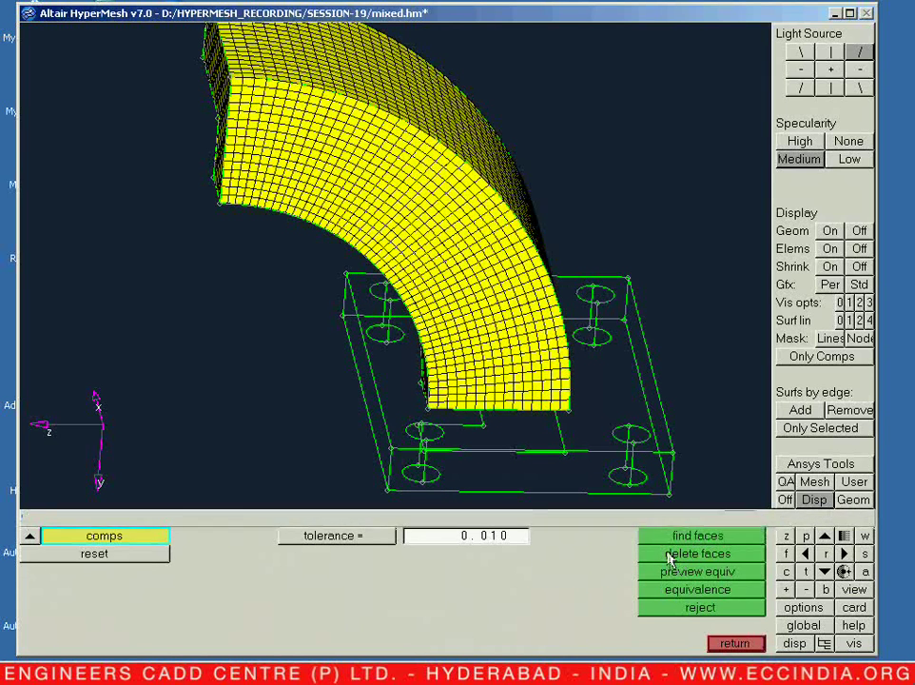
scroll(491, 345, "up", 5)
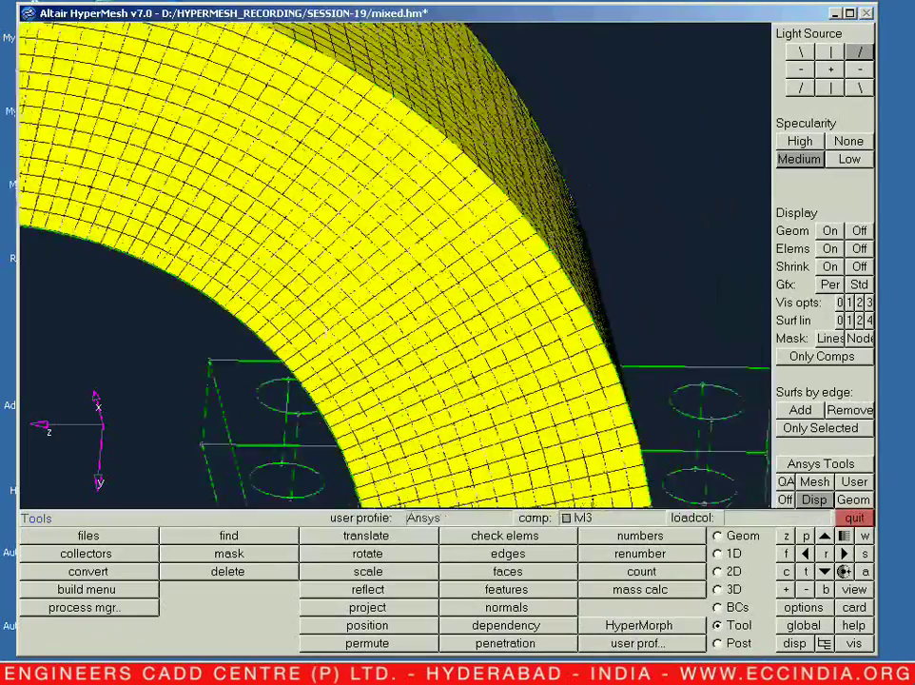
left_click_drag(326, 334, 357, 409, "ctrl")
key("d")
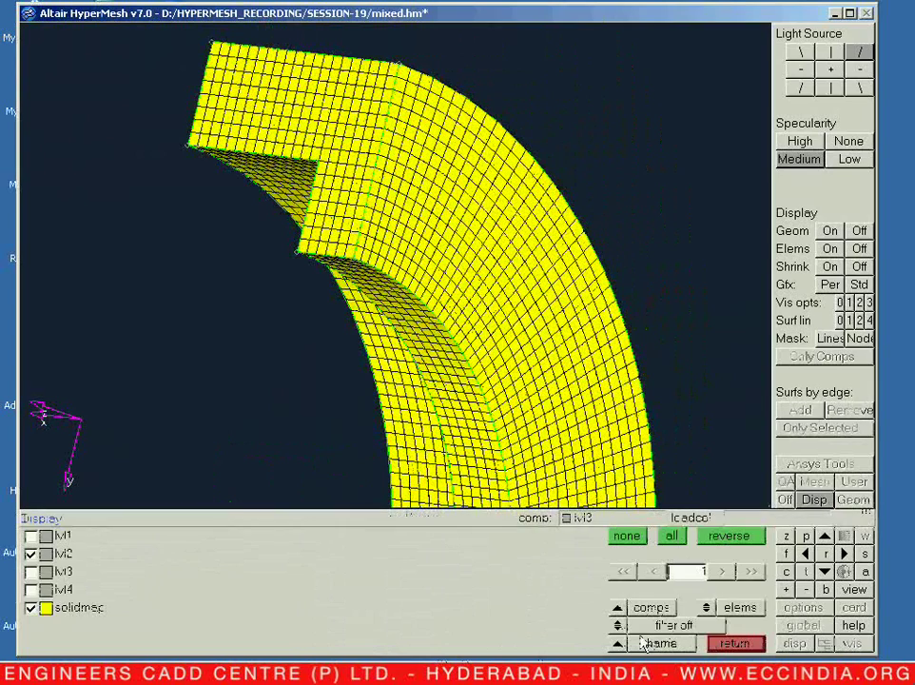
left_click(706, 610)
left_click(671, 539)
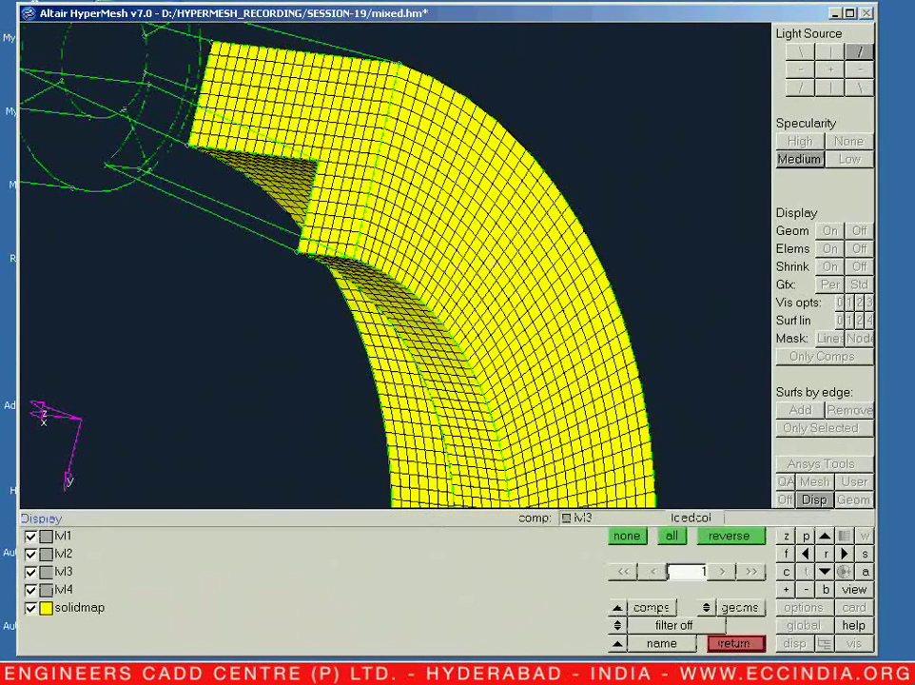
scroll(419, 187, "down", 2, "ctrl")
right_click_drag(419, 187, 440, 128, "ctrl")
left_click(736, 644)
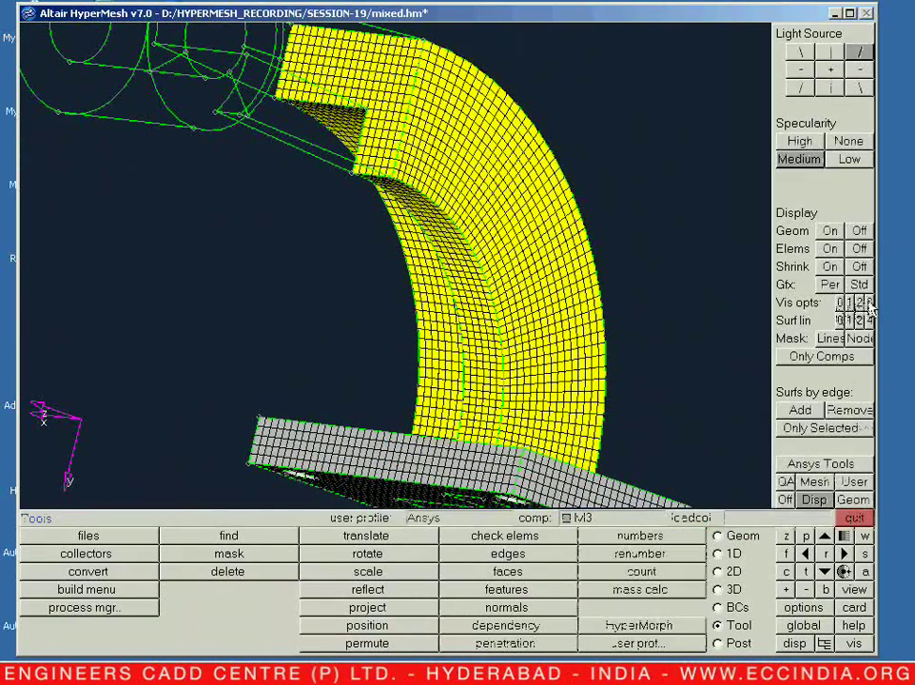
Inspect the whole assembly and hide the geometry of component lvl4 at the arm's round end.
left_click_drag(485, 179, 838, 319, "ctrl")
left_click_drag(773, 289, 394, 265, "ctrl")
right_click_drag(517, 210, 464, 200, "ctrl")
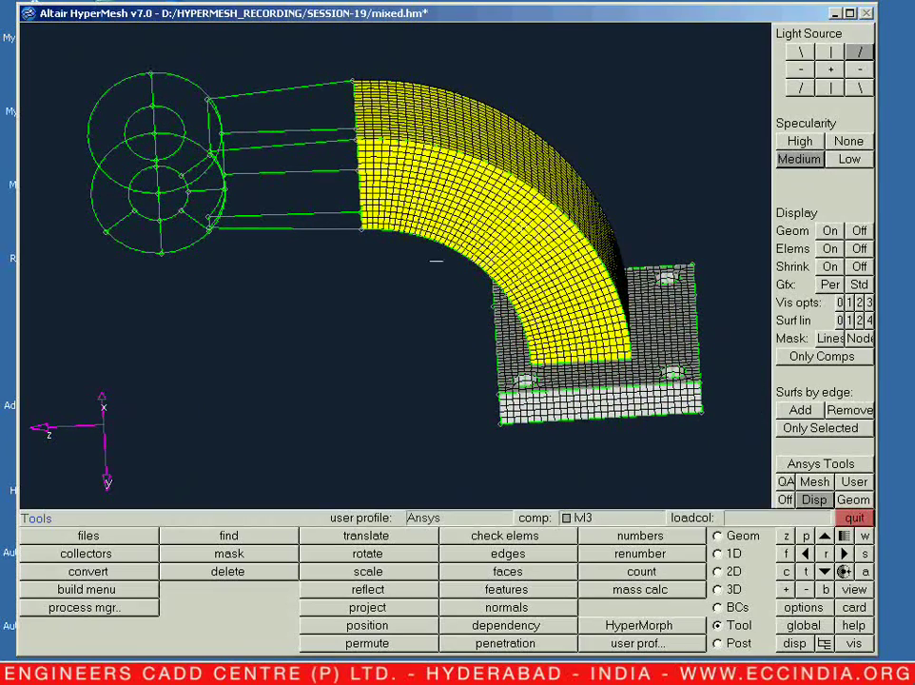
scroll(426, 323, "up", 3)
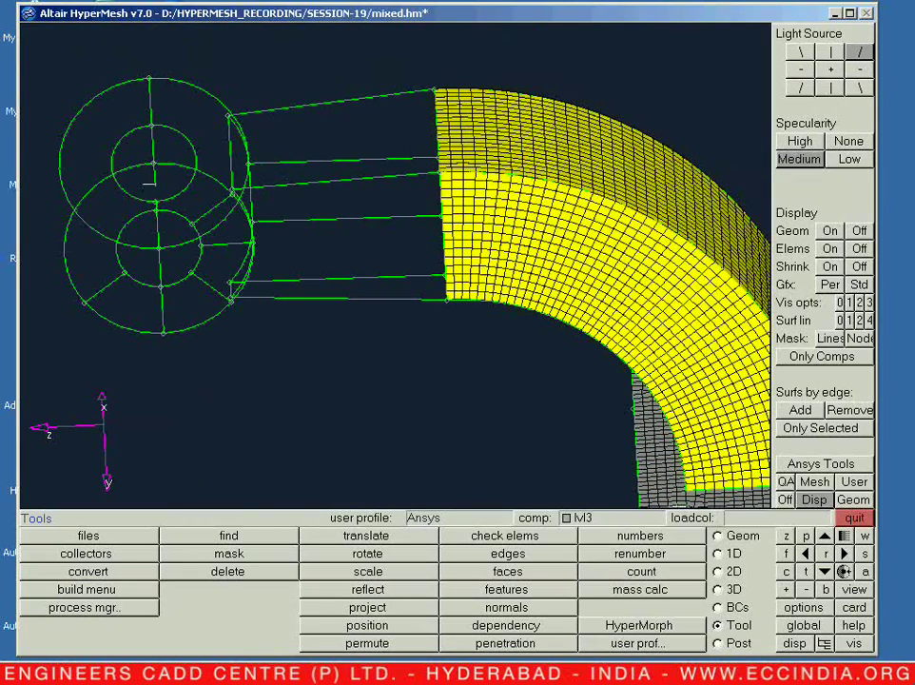
key("d")
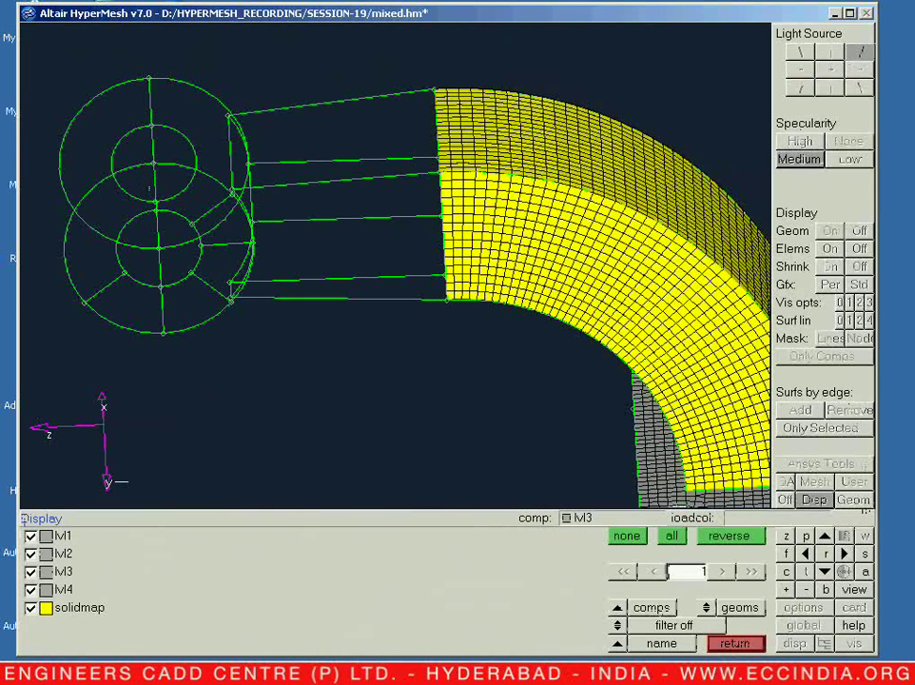
left_click(31, 590)
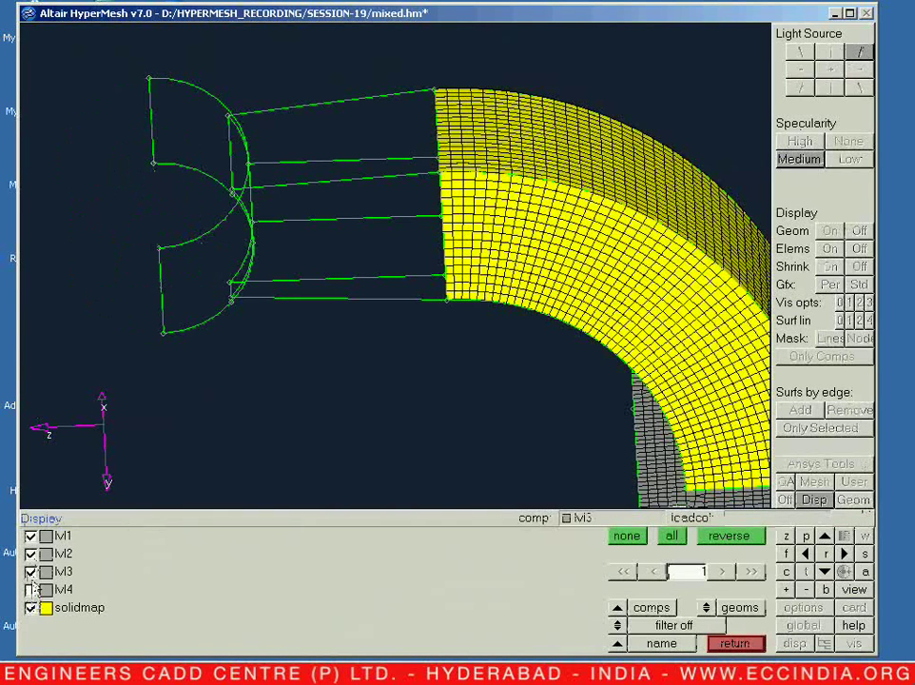
Toggle the lvl3 geometry off and on to identify it, examine its shape next to the meshed arm, and close the display settings.
left_click(31, 572)
left_click_drag(271, 365, 16, 490, "ctrl")
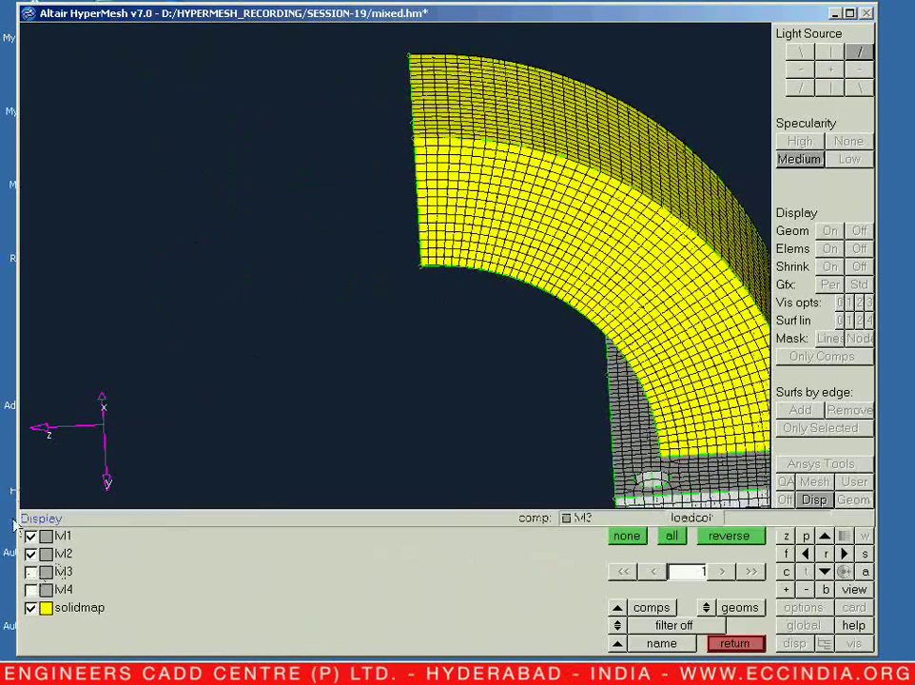
left_click(32, 572)
left_click_drag(276, 327, 391, 265, "ctrl")
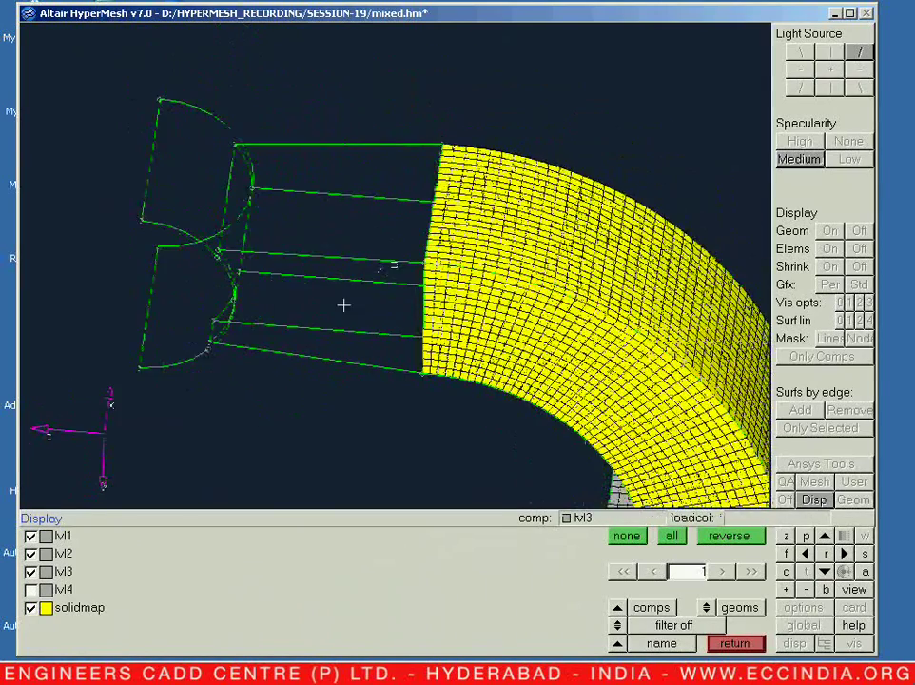
left_click_drag(175, 281, 44, 419, "ctrl")
left_click_drag(423, 264, 419, 313, "ctrl")
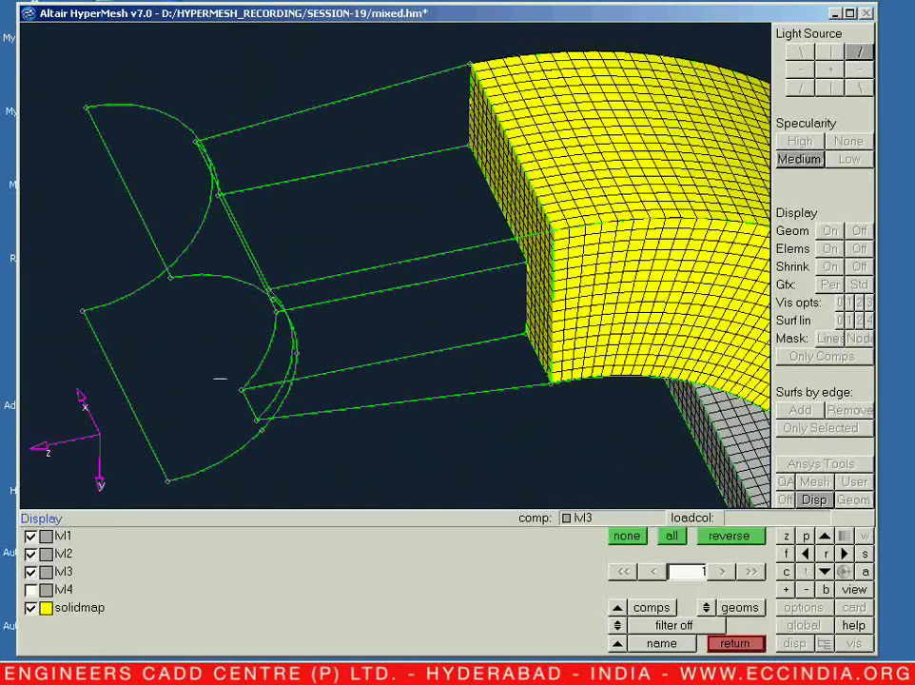
key("Escape")
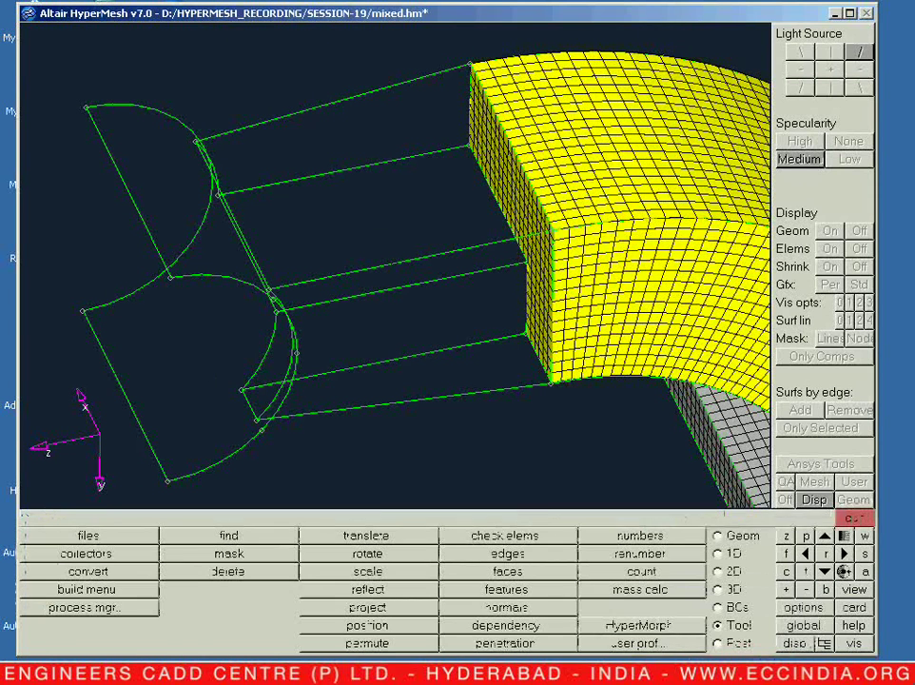